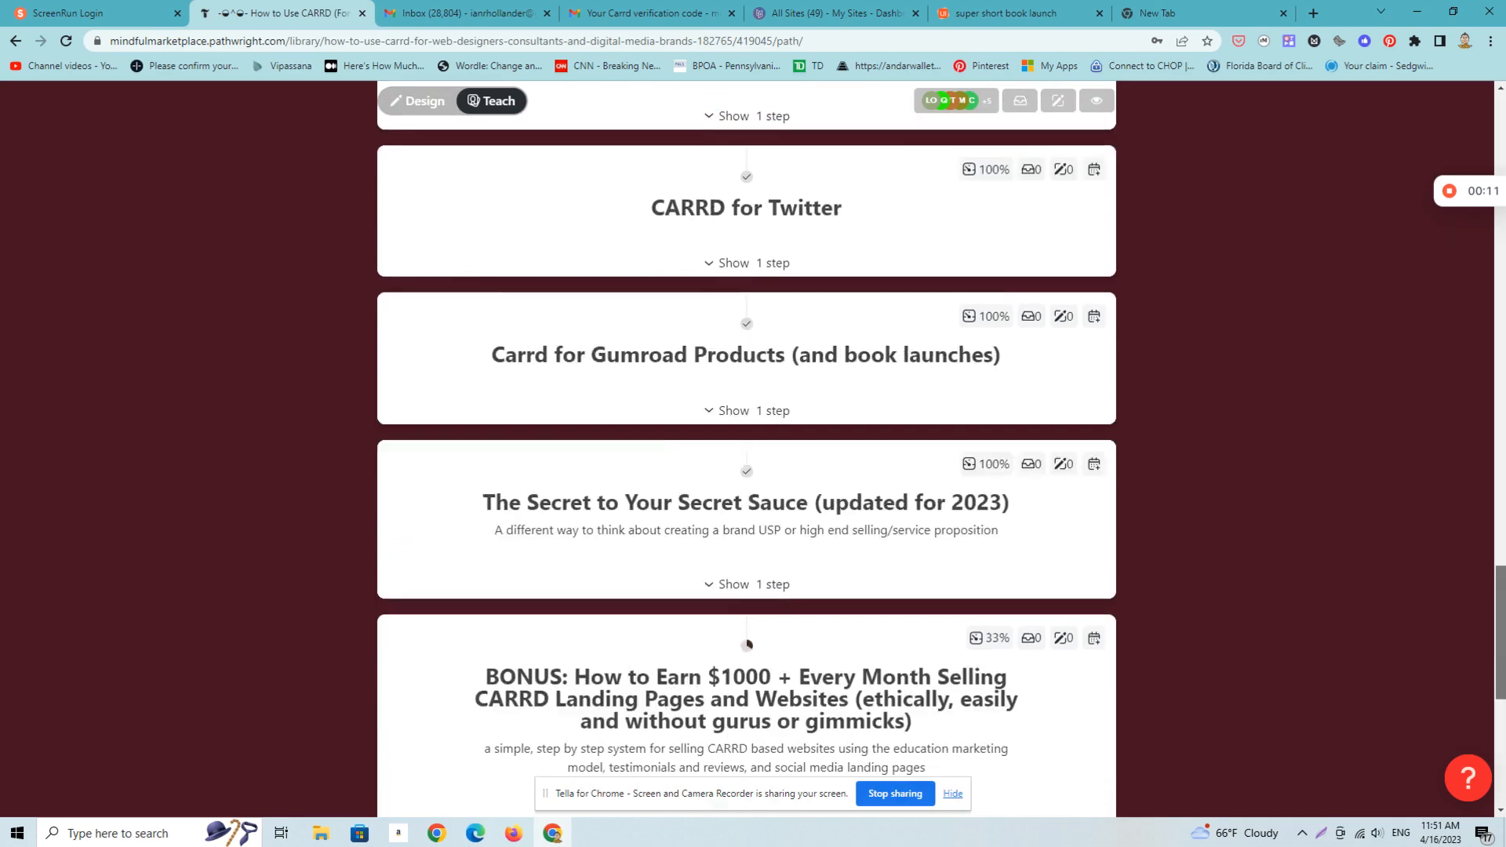
Look through the lessons on the CARRD course path, back up to the course title.
{"action": "scroll", "coordinate": [746, 447], "scroll_direction": "up", "scroll_amount": 7}
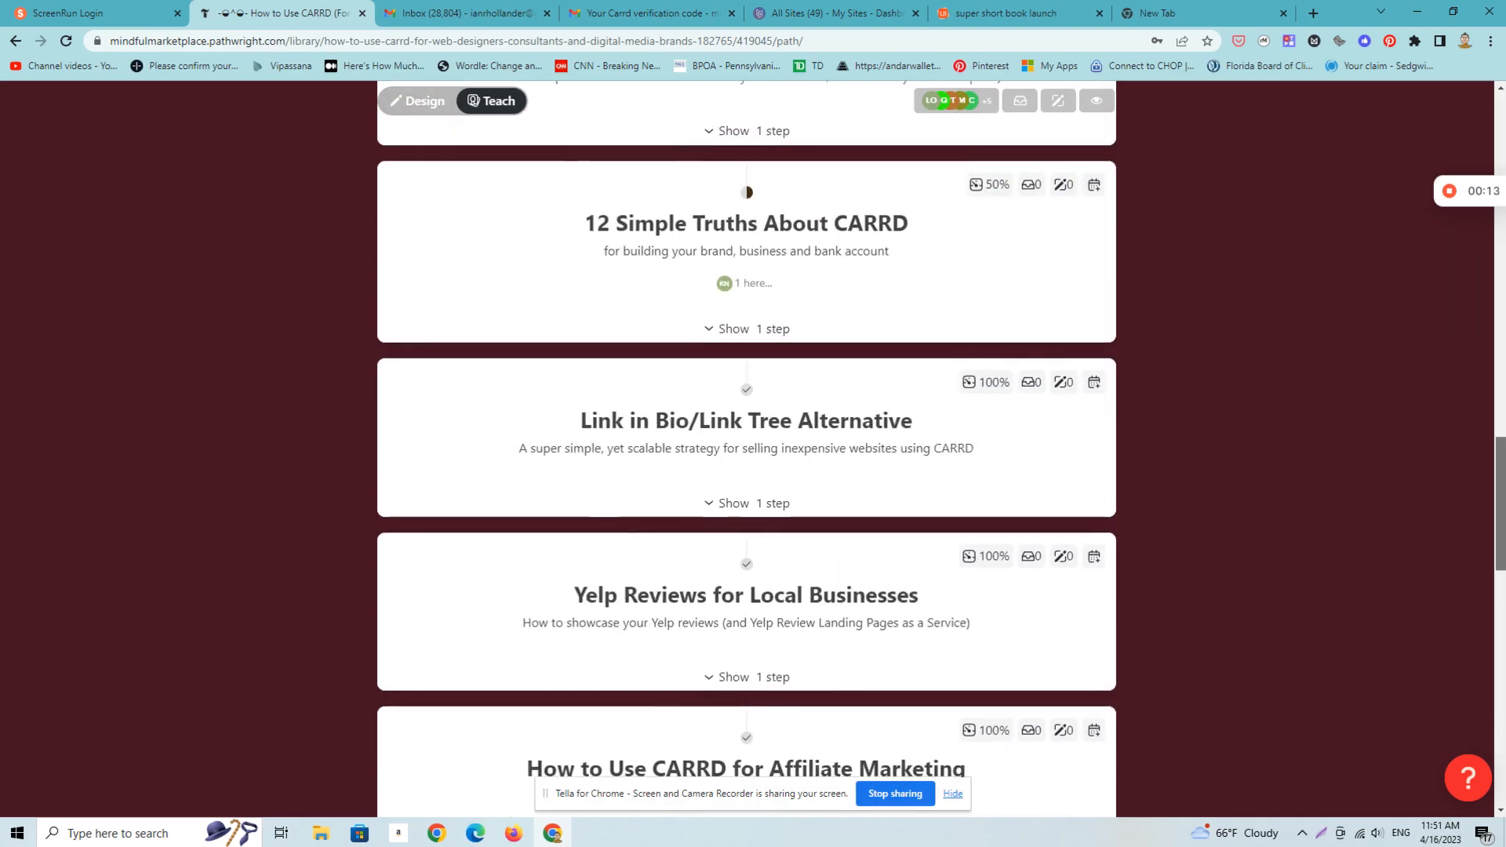
{"action": "scroll", "coordinate": [746, 447], "scroll_direction": "up", "scroll_amount": 11}
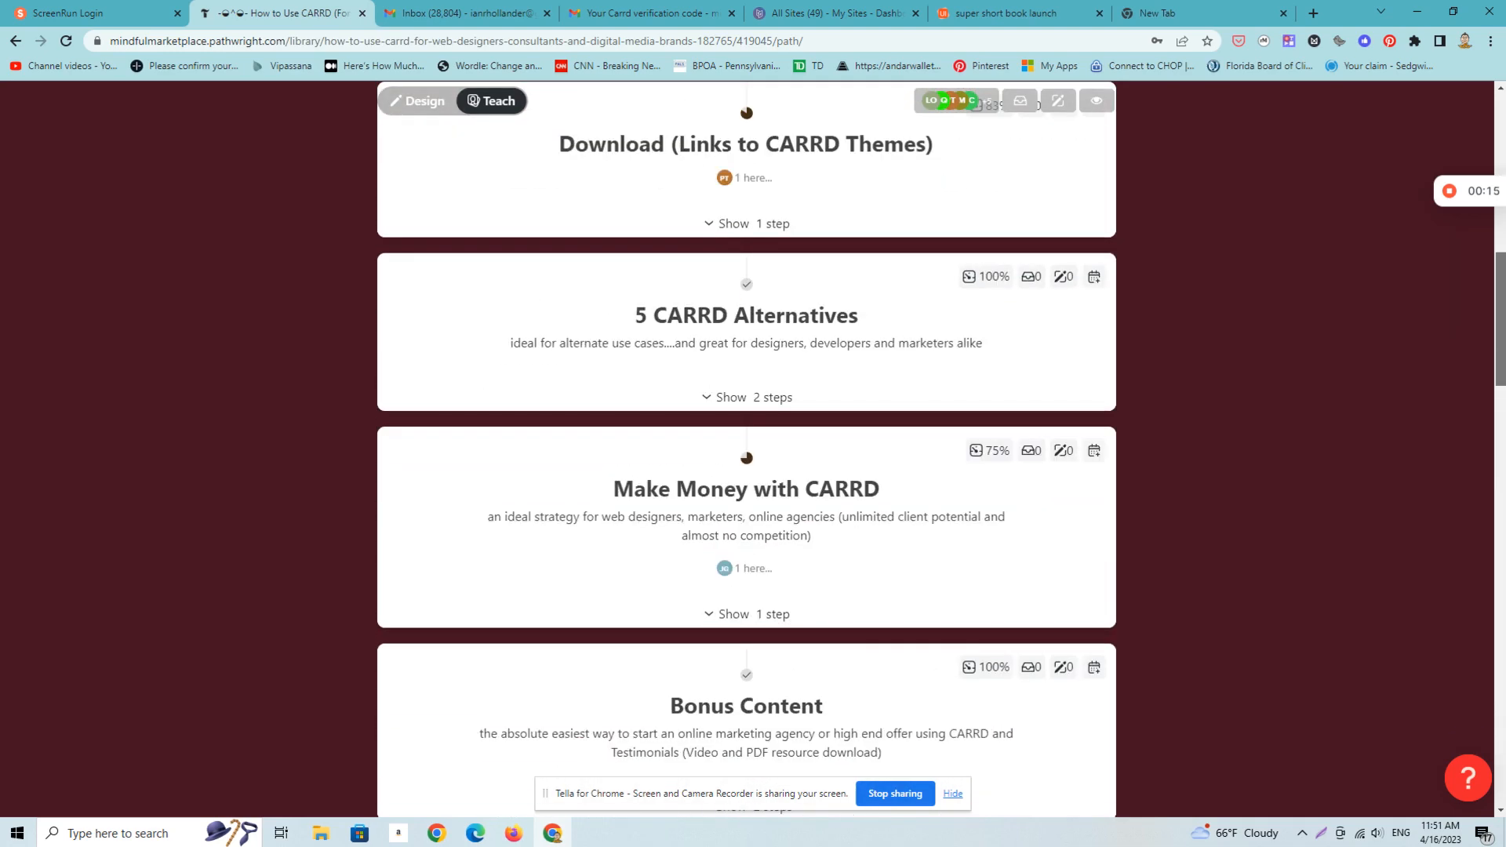
{"action": "scroll", "coordinate": [746, 447], "scroll_direction": "up", "scroll_amount": 10}
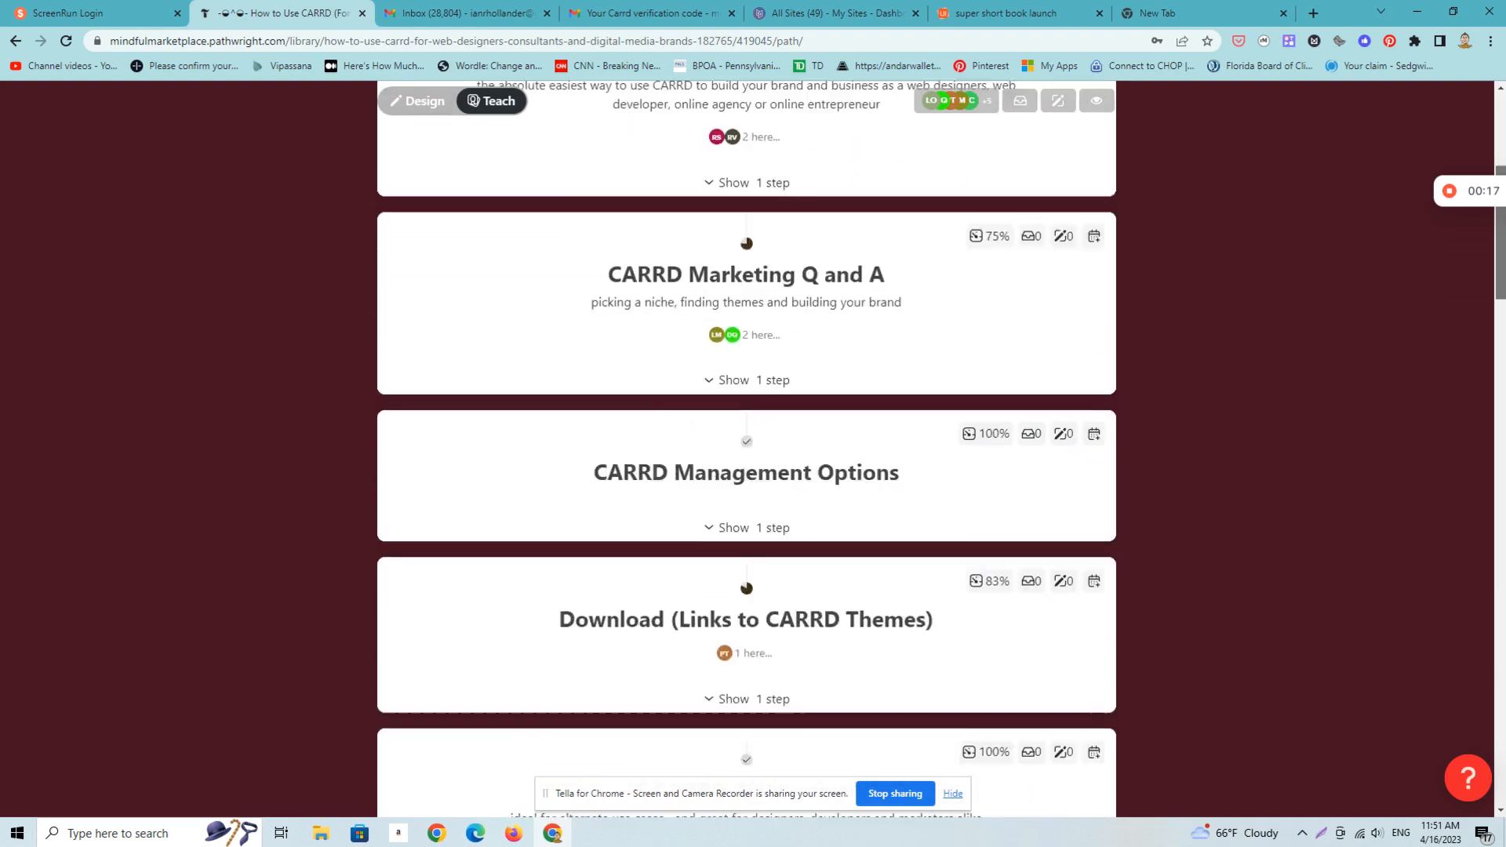
{"action": "scroll", "coordinate": [746, 447], "scroll_direction": "up", "scroll_amount": 1}
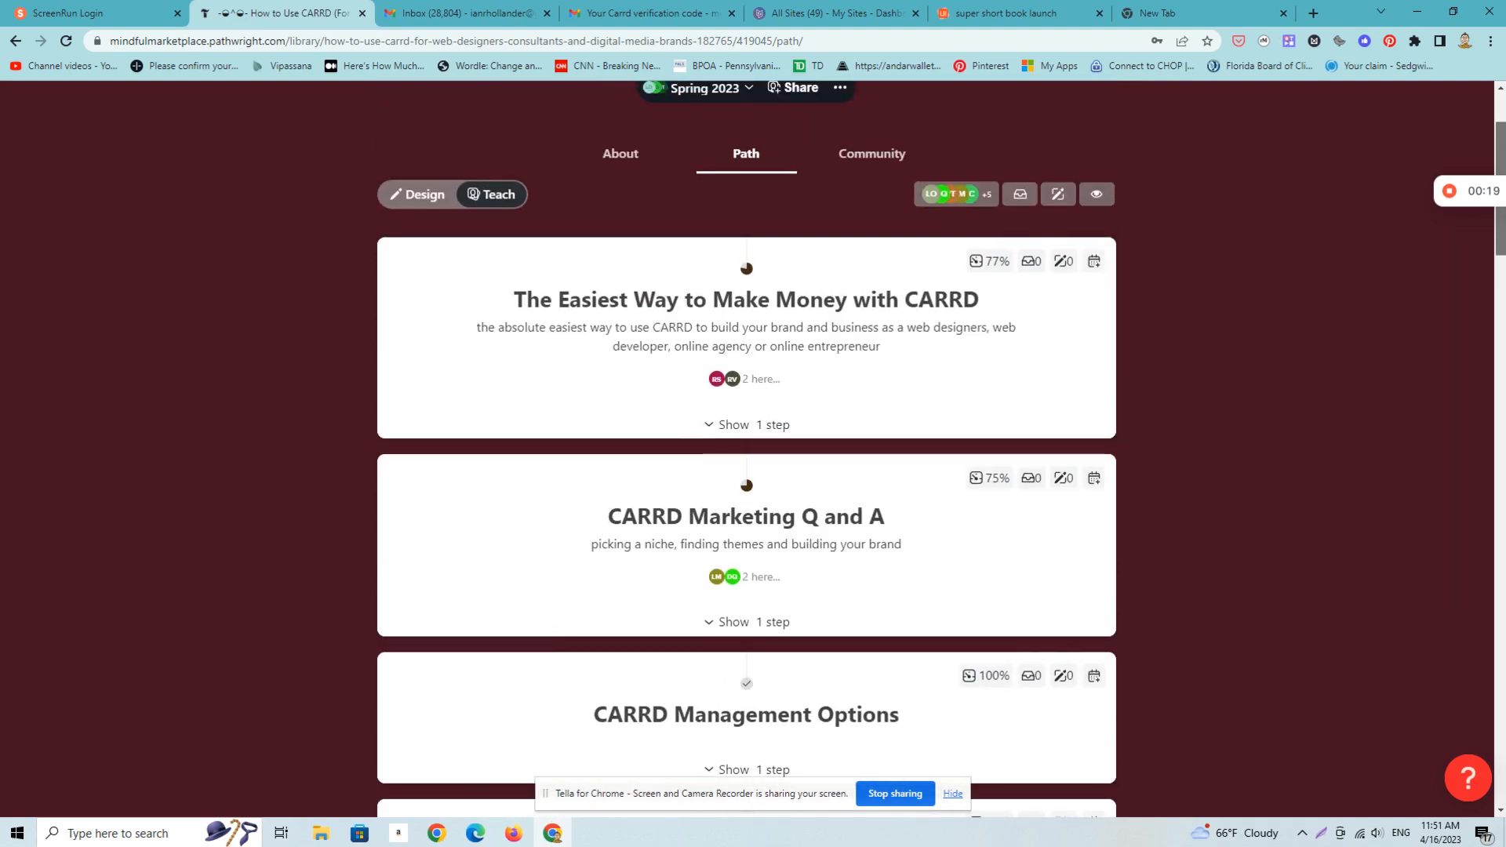
{"action": "scroll", "coordinate": [746, 447], "scroll_direction": "up", "scroll_amount": 1}
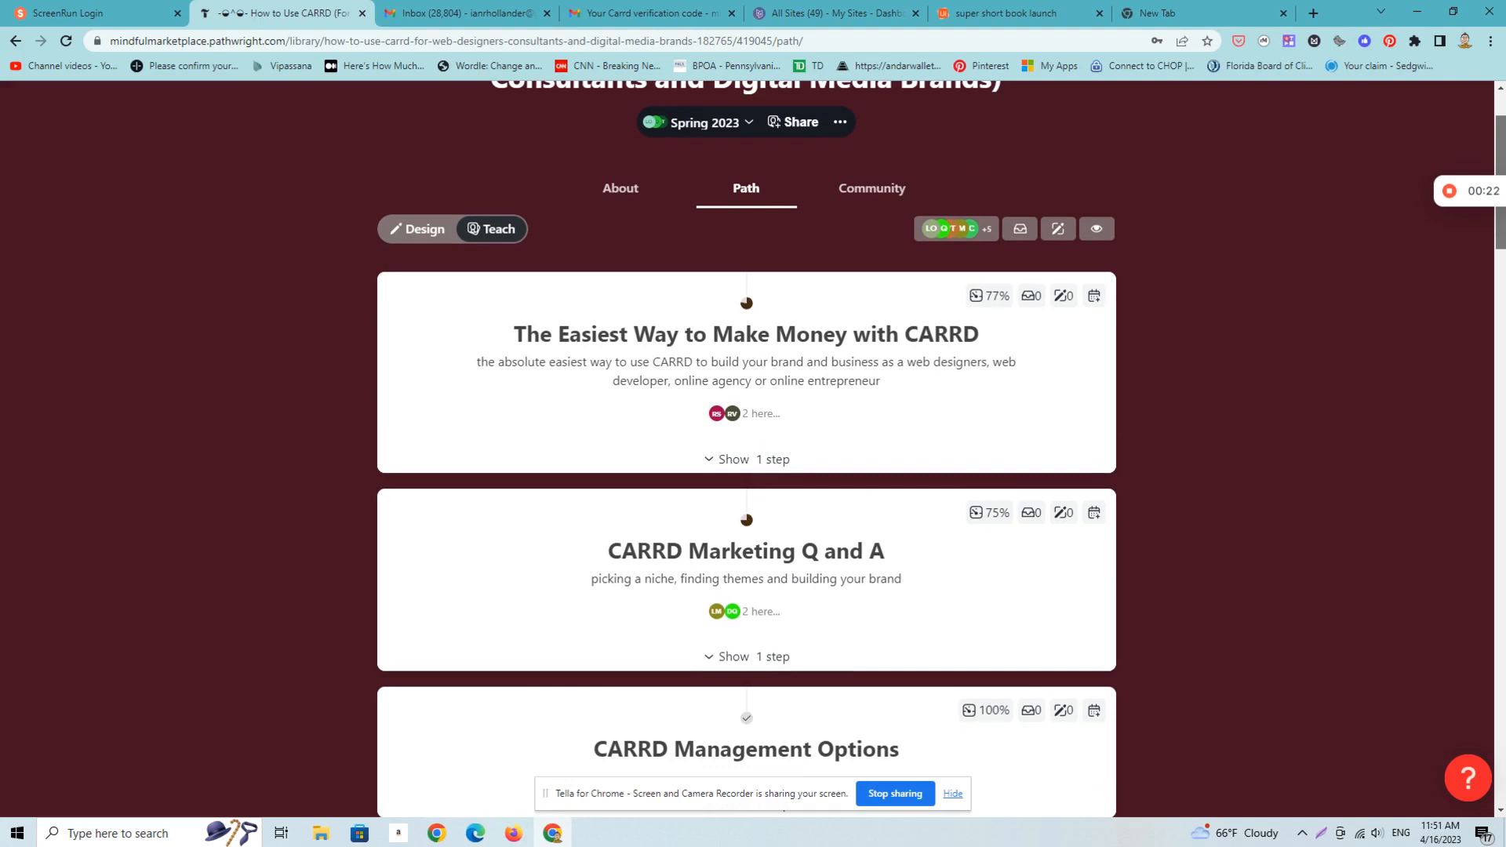
{"action": "scroll", "coordinate": [747, 447], "scroll_direction": "up", "scroll_amount": 2}
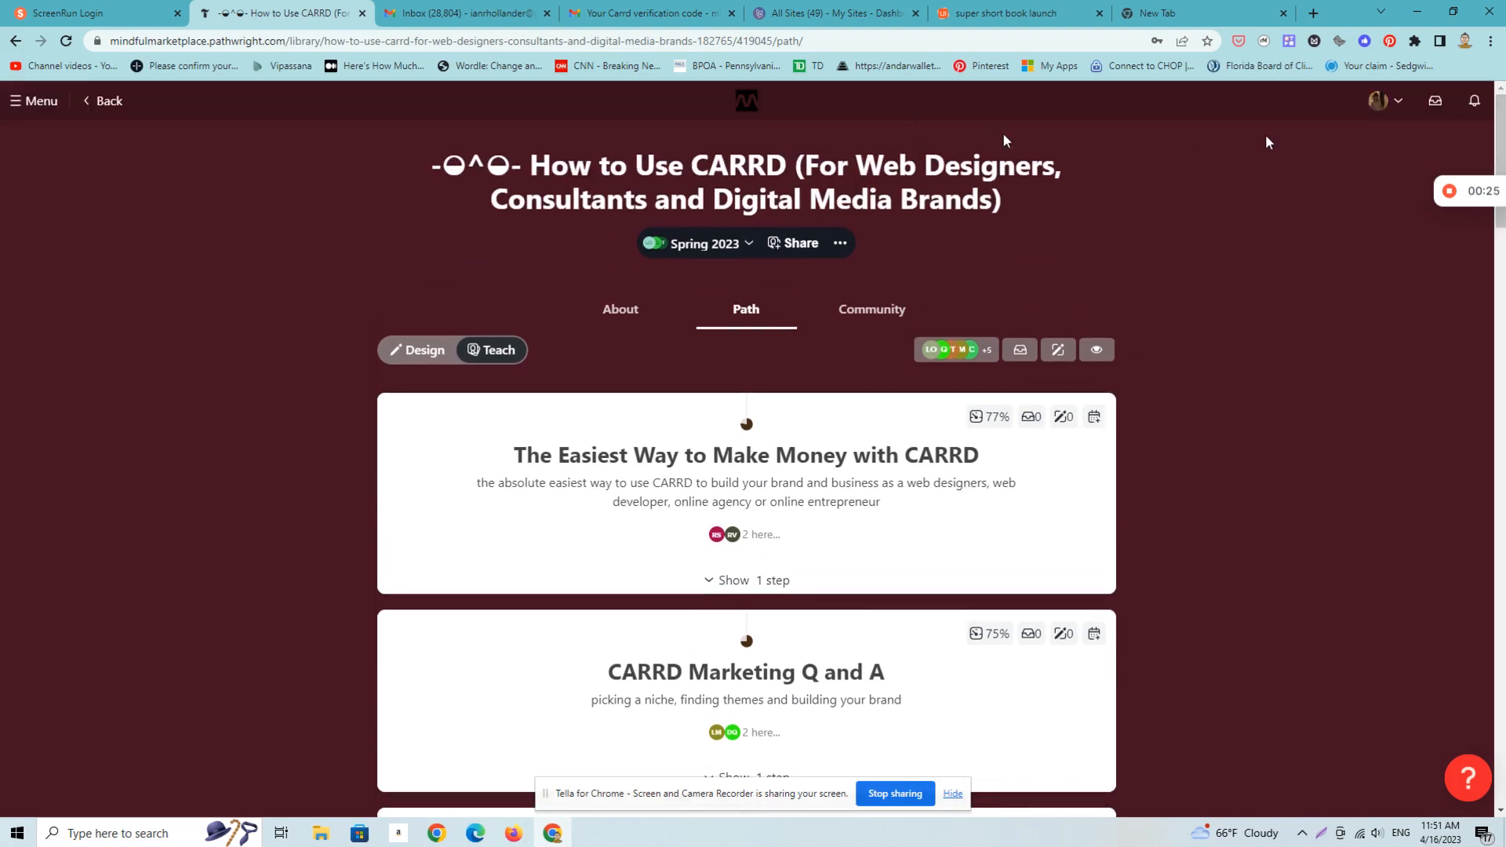
Switch to the Carrd dashboard and view the published theralist.carrd.co site.
{"action": "left_click", "coordinate": [845, 14]}
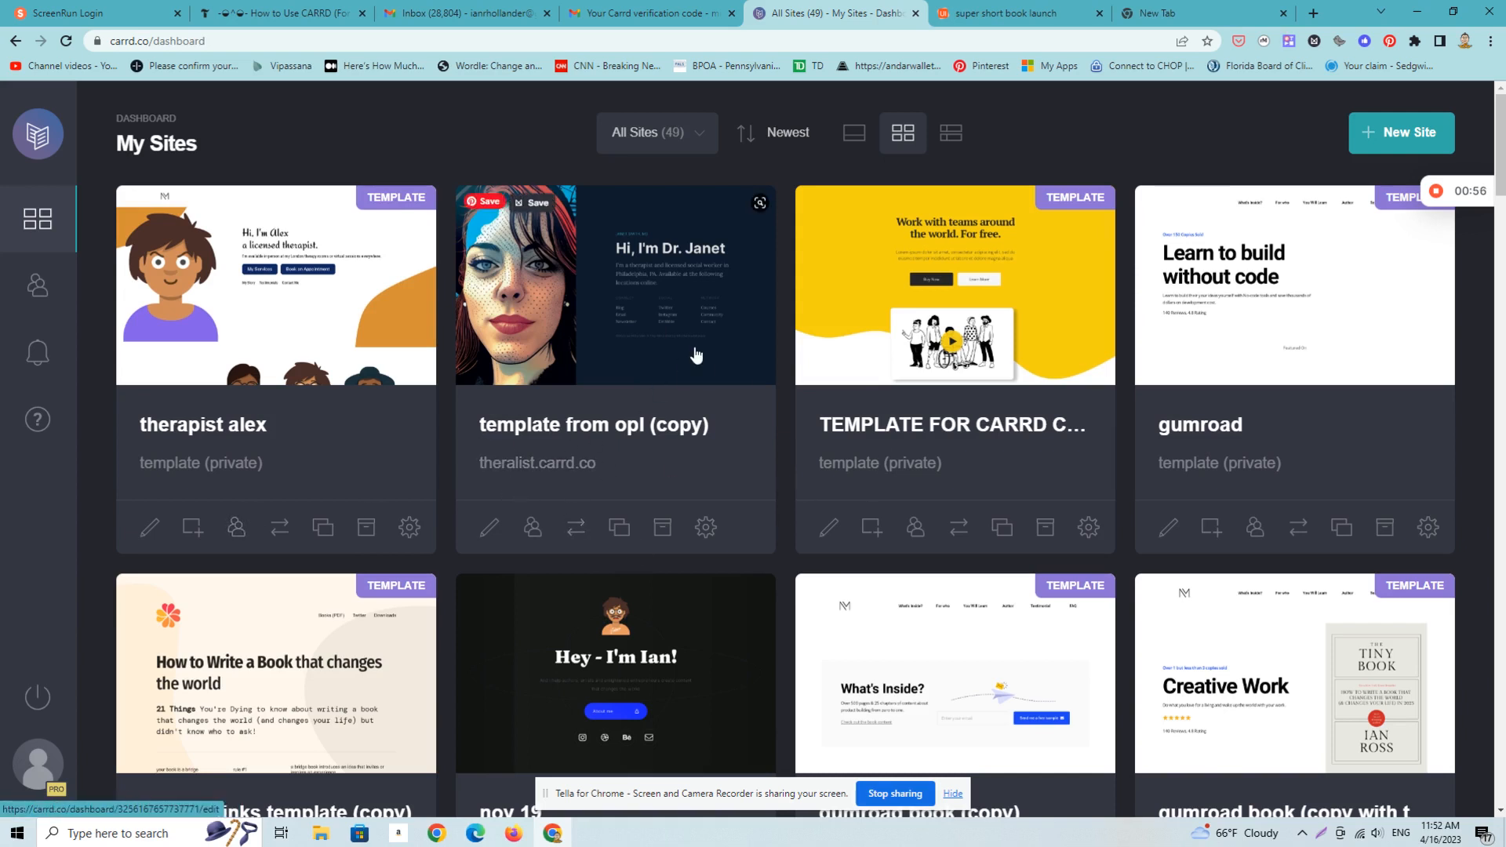
{"action": "left_click", "coordinate": [568, 467]}
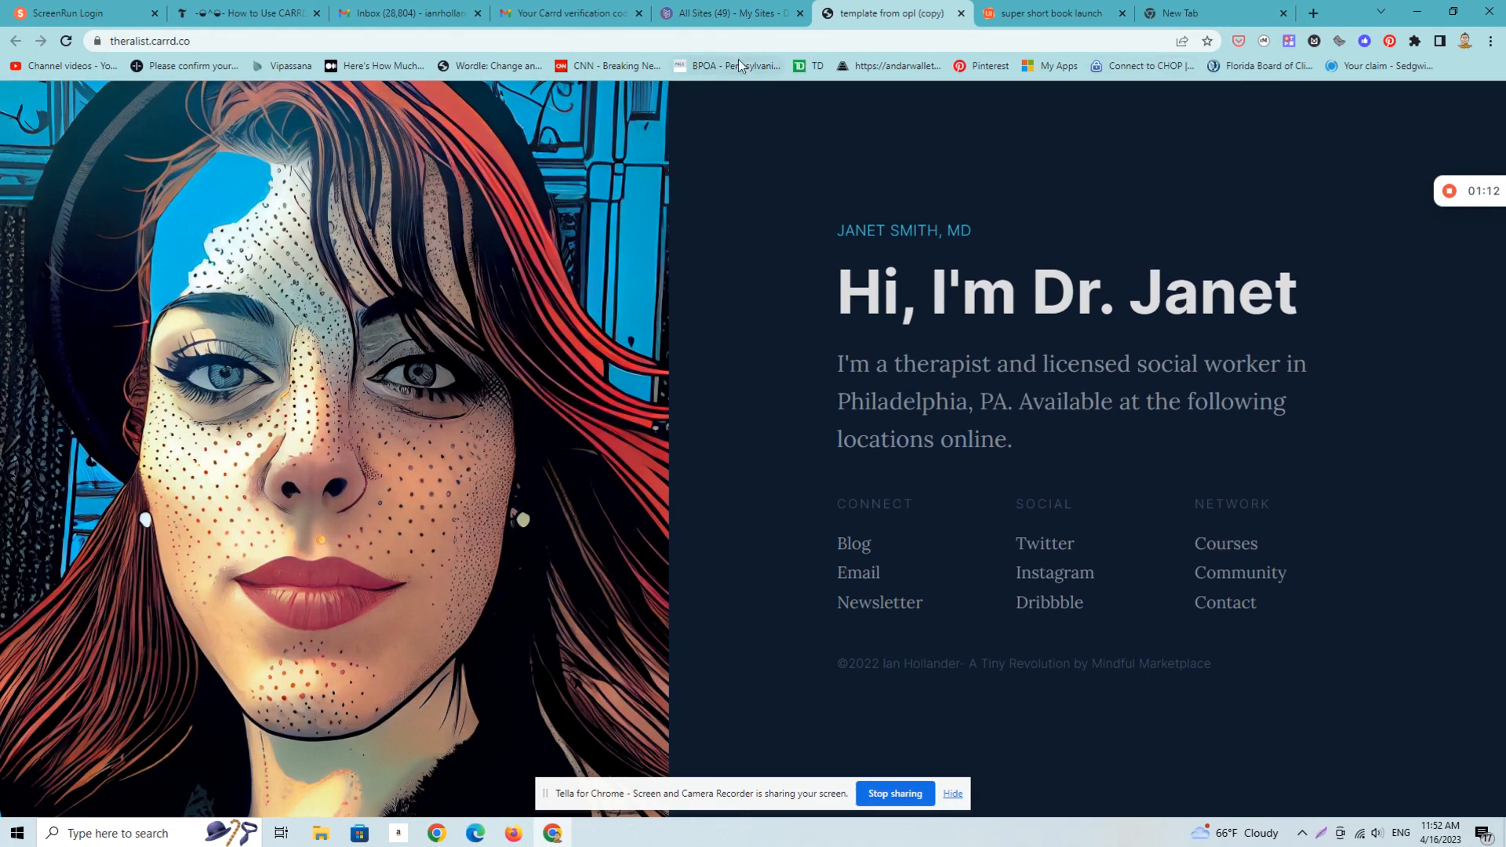
{"action": "left_click", "coordinate": [214, 16]}
{"action": "left_click", "coordinate": [730, 13]}
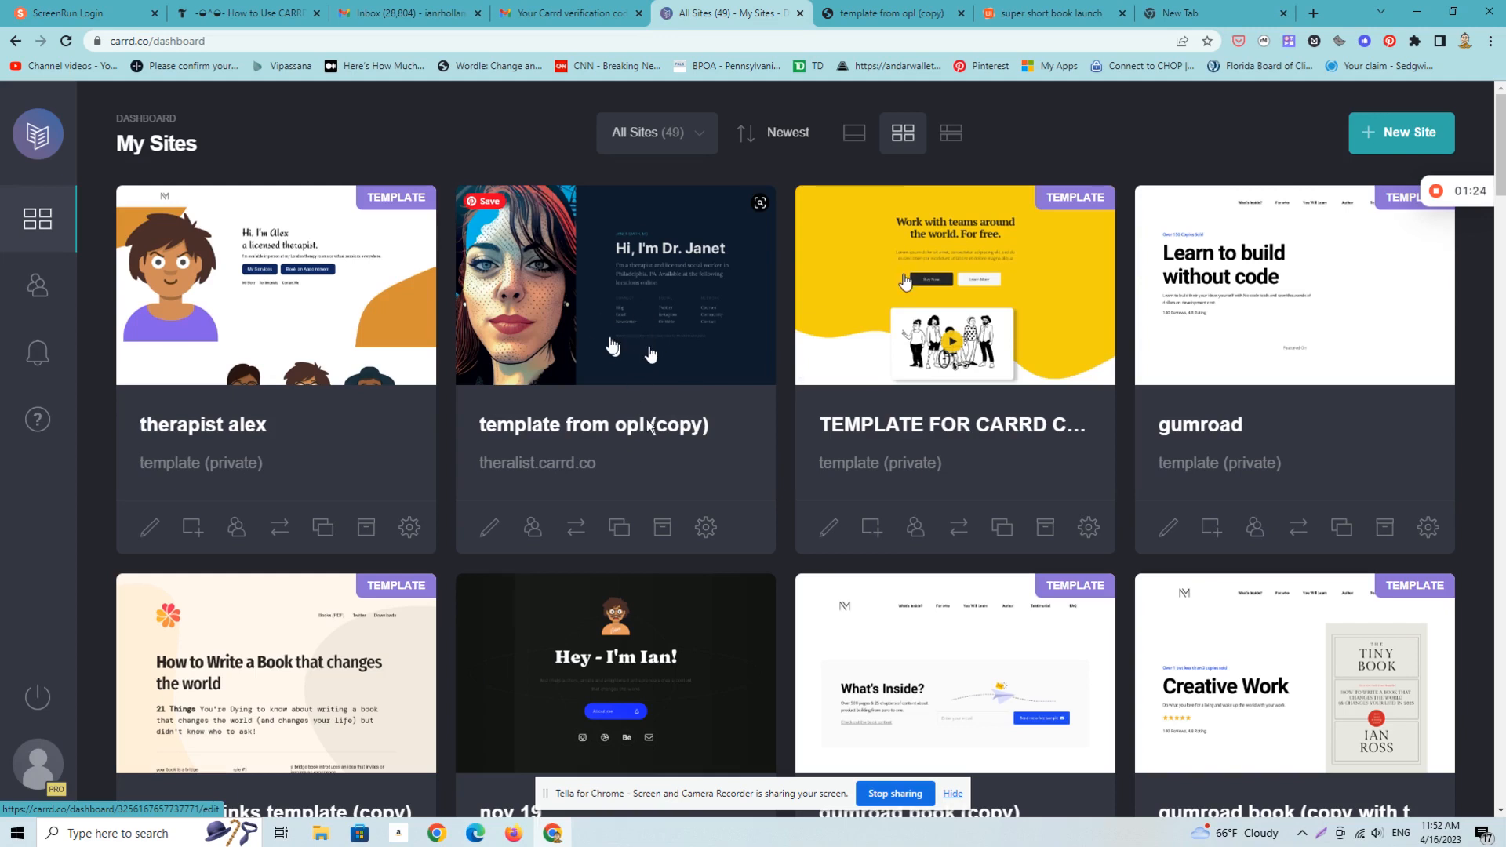
{"action": "left_click", "coordinate": [889, 16]}
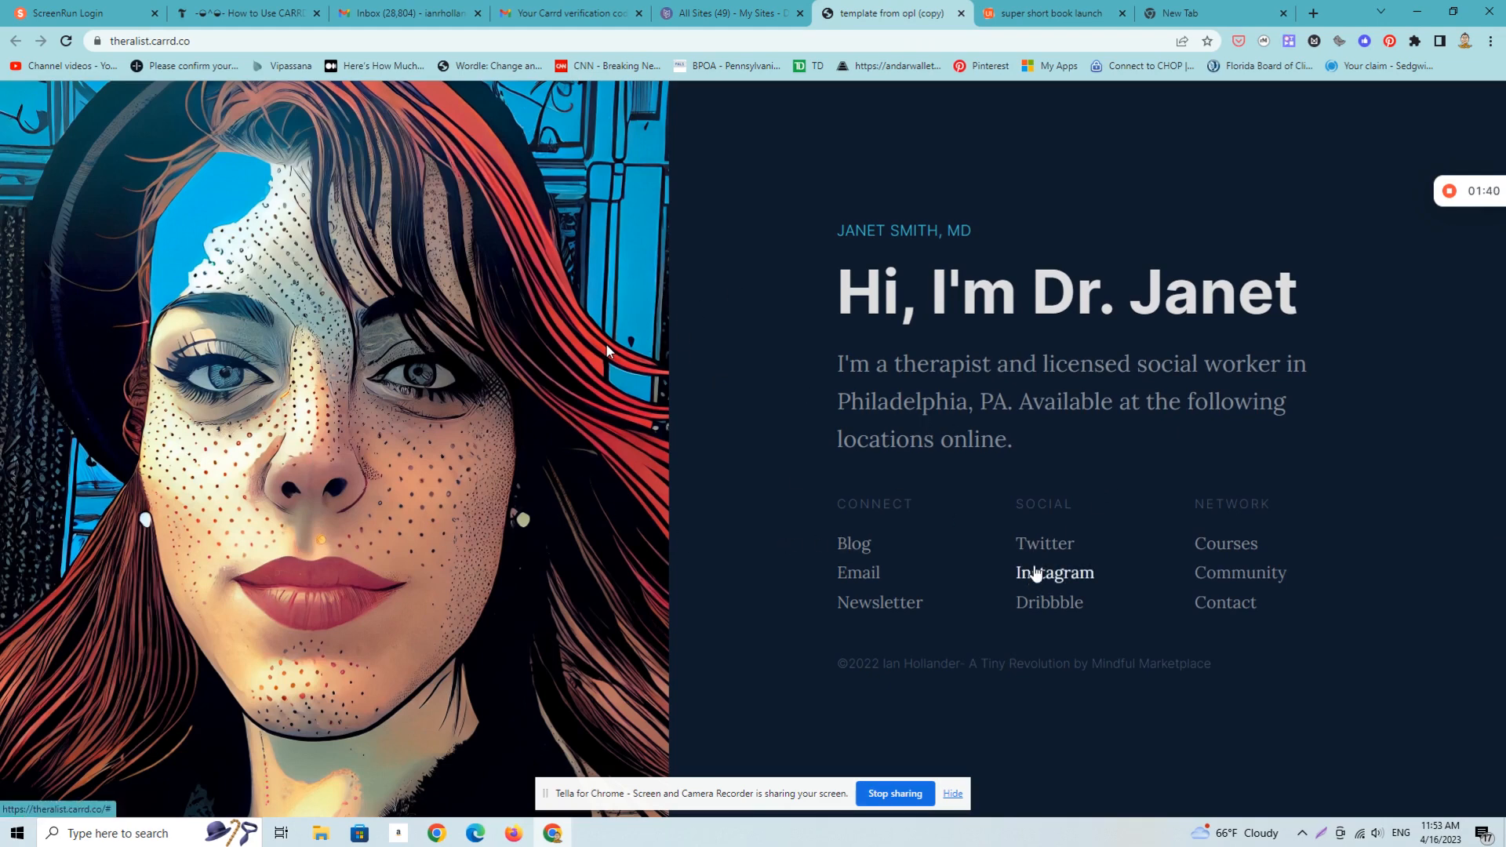
Duplicate the theralist.carrd.co site from the Carrd dashboard and open the new draft for editing.
{"action": "left_click", "coordinate": [740, 16]}
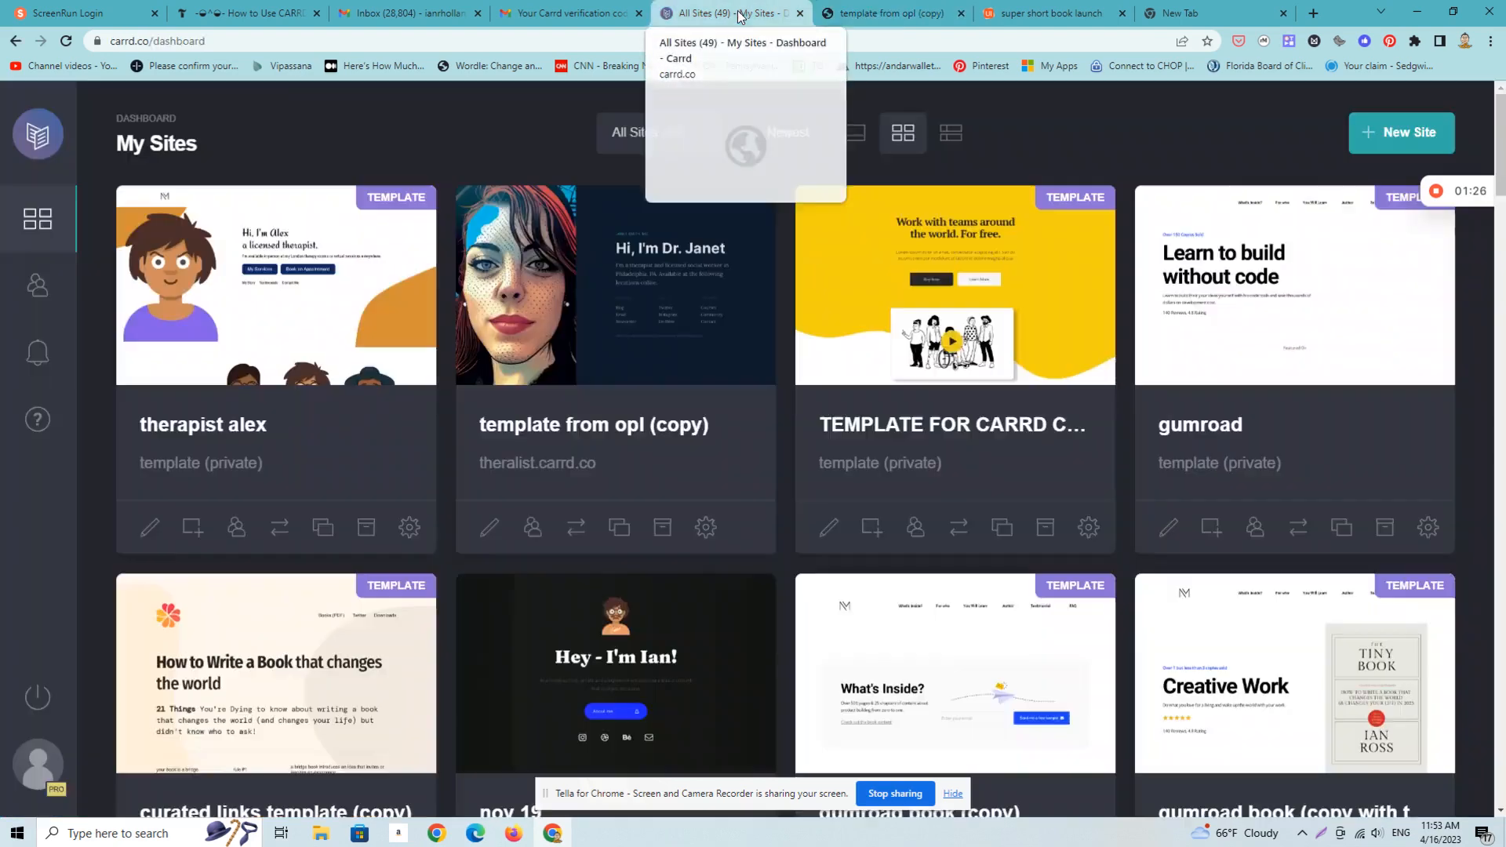
{"action": "left_click", "coordinate": [617, 528]}
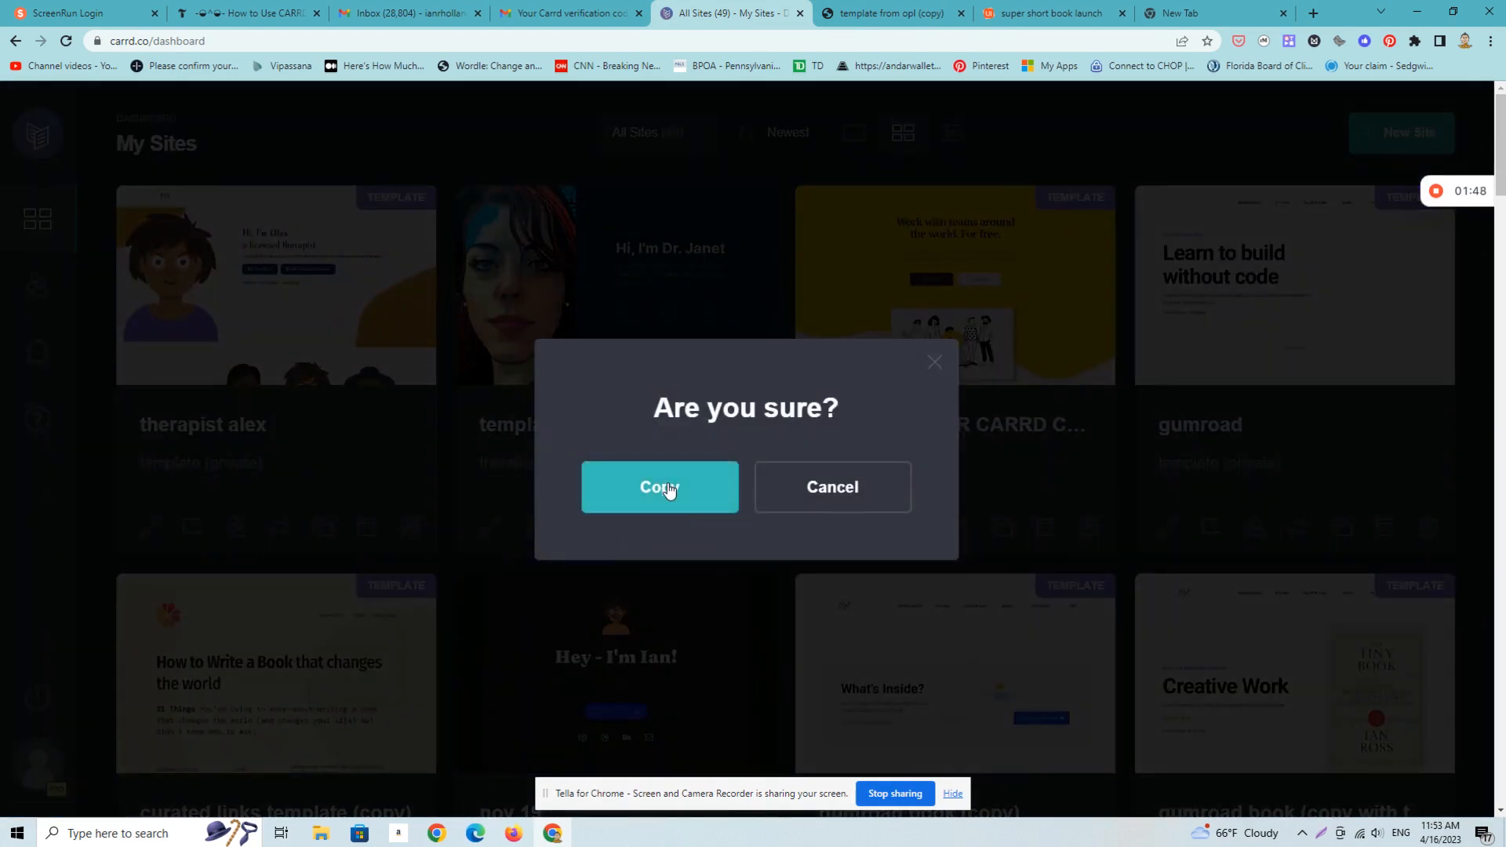
{"action": "left_click", "coordinate": [668, 491]}
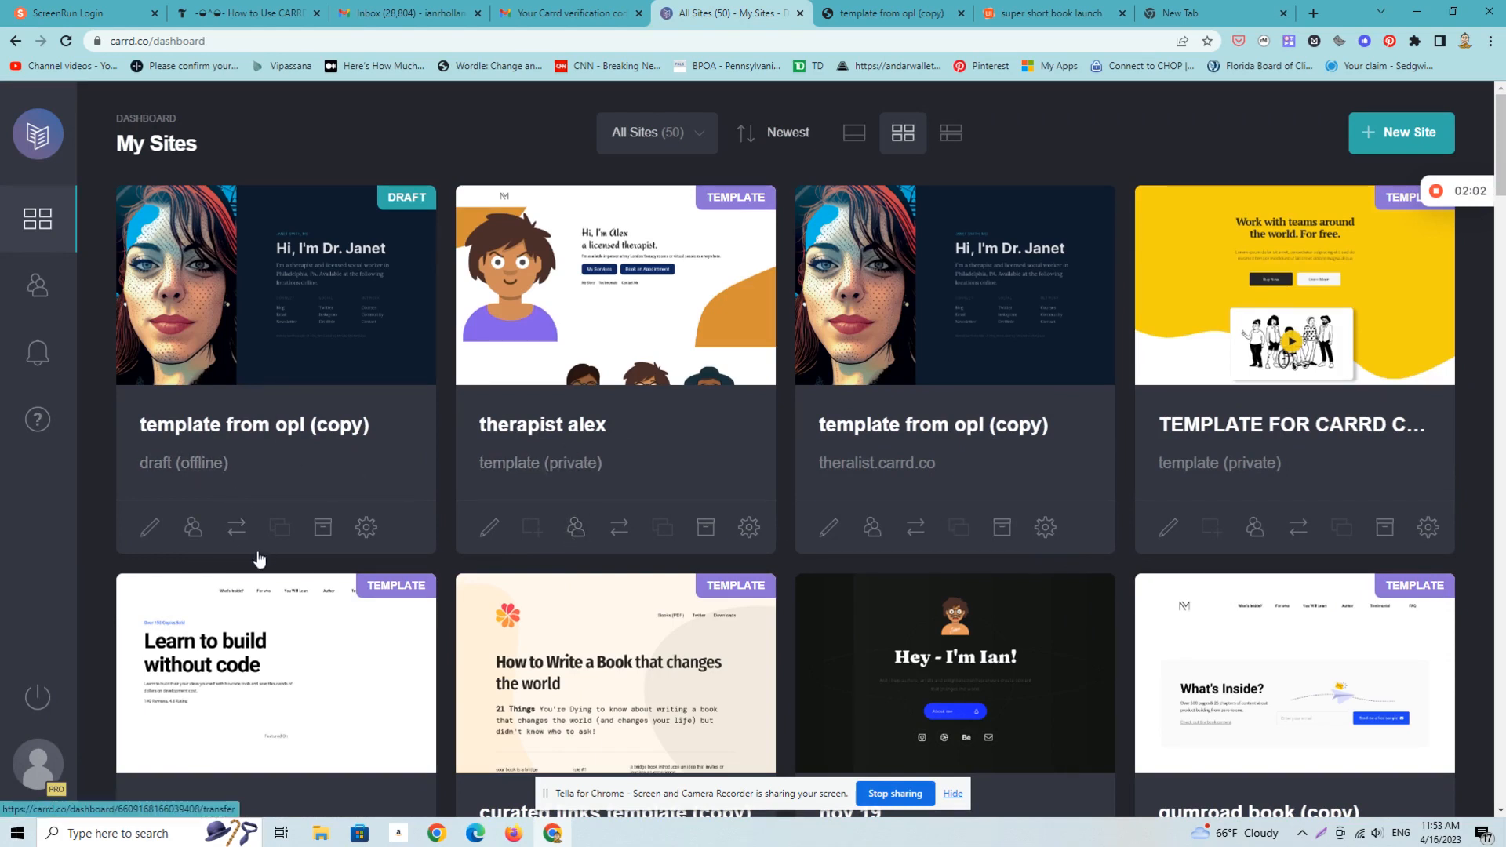
{"action": "left_click", "coordinate": [150, 530]}
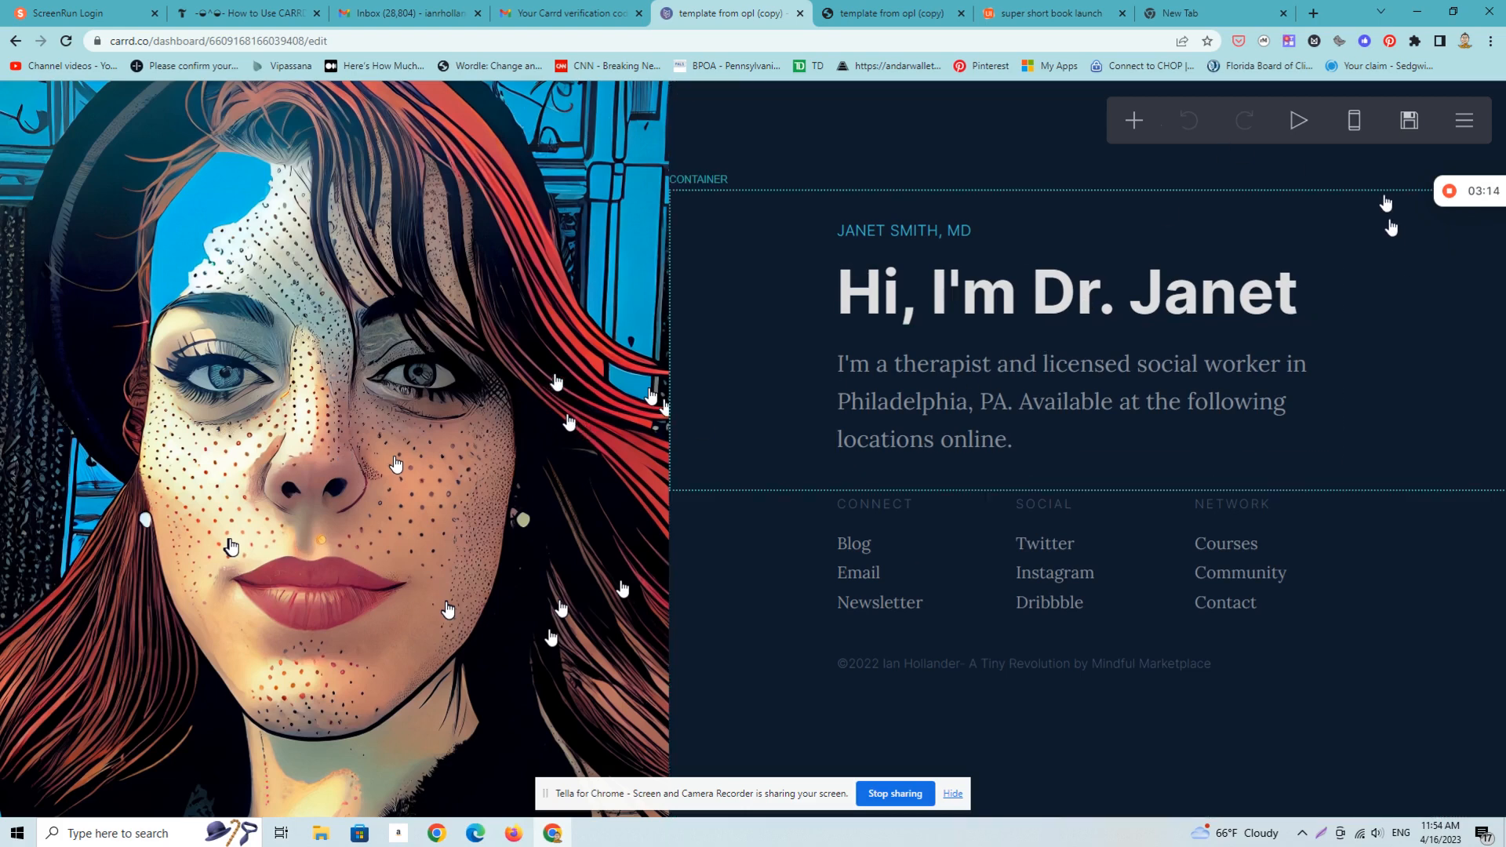
Choose the OH WELL image from the AVATARS 3 folder as the replacement for the portrait background.
{"action": "left_click", "coordinate": [542, 342]}
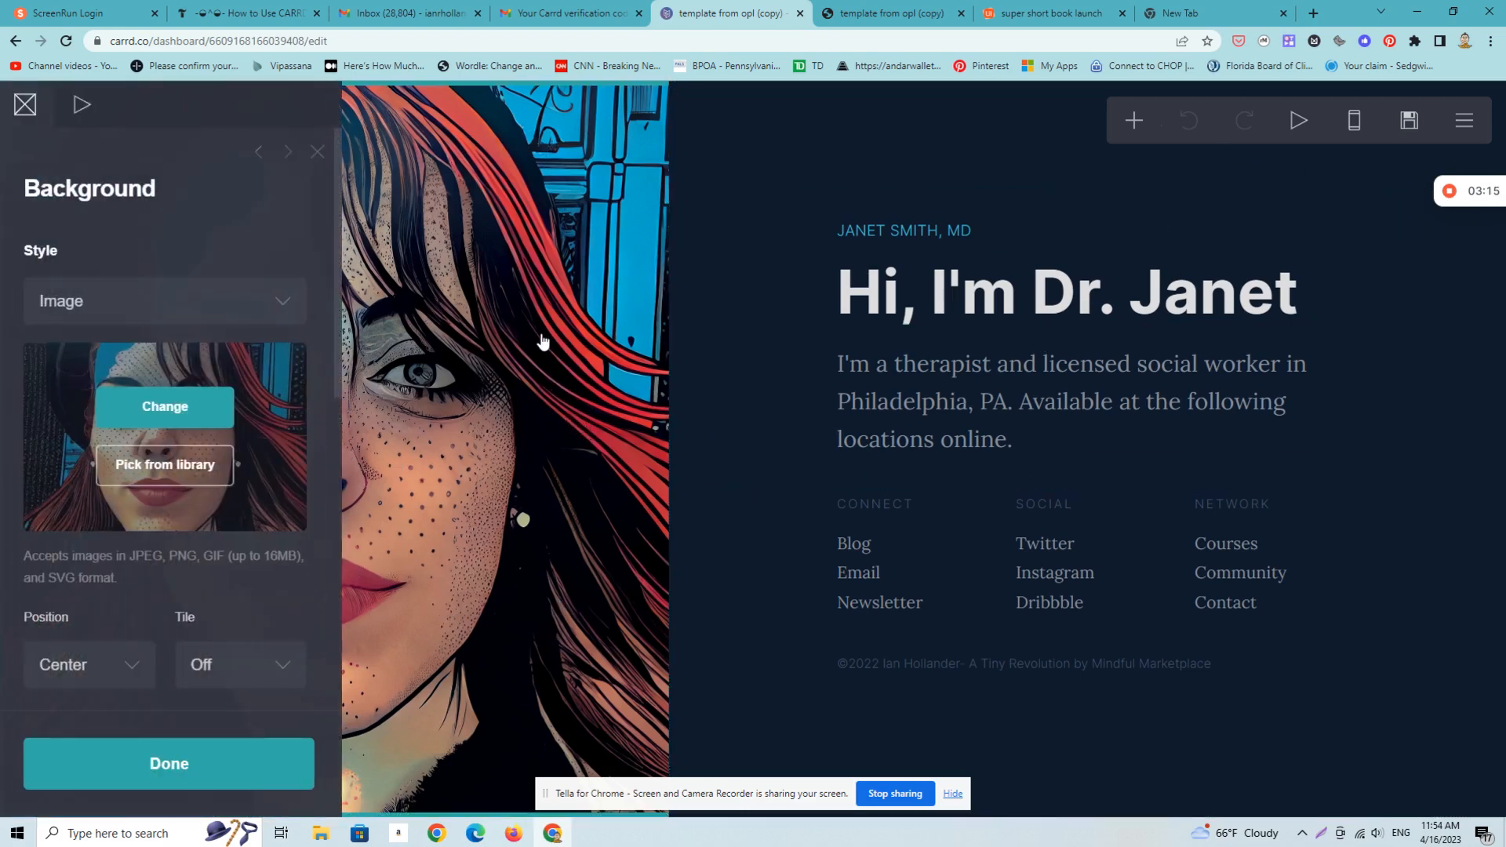
{"action": "left_click", "coordinate": [199, 421]}
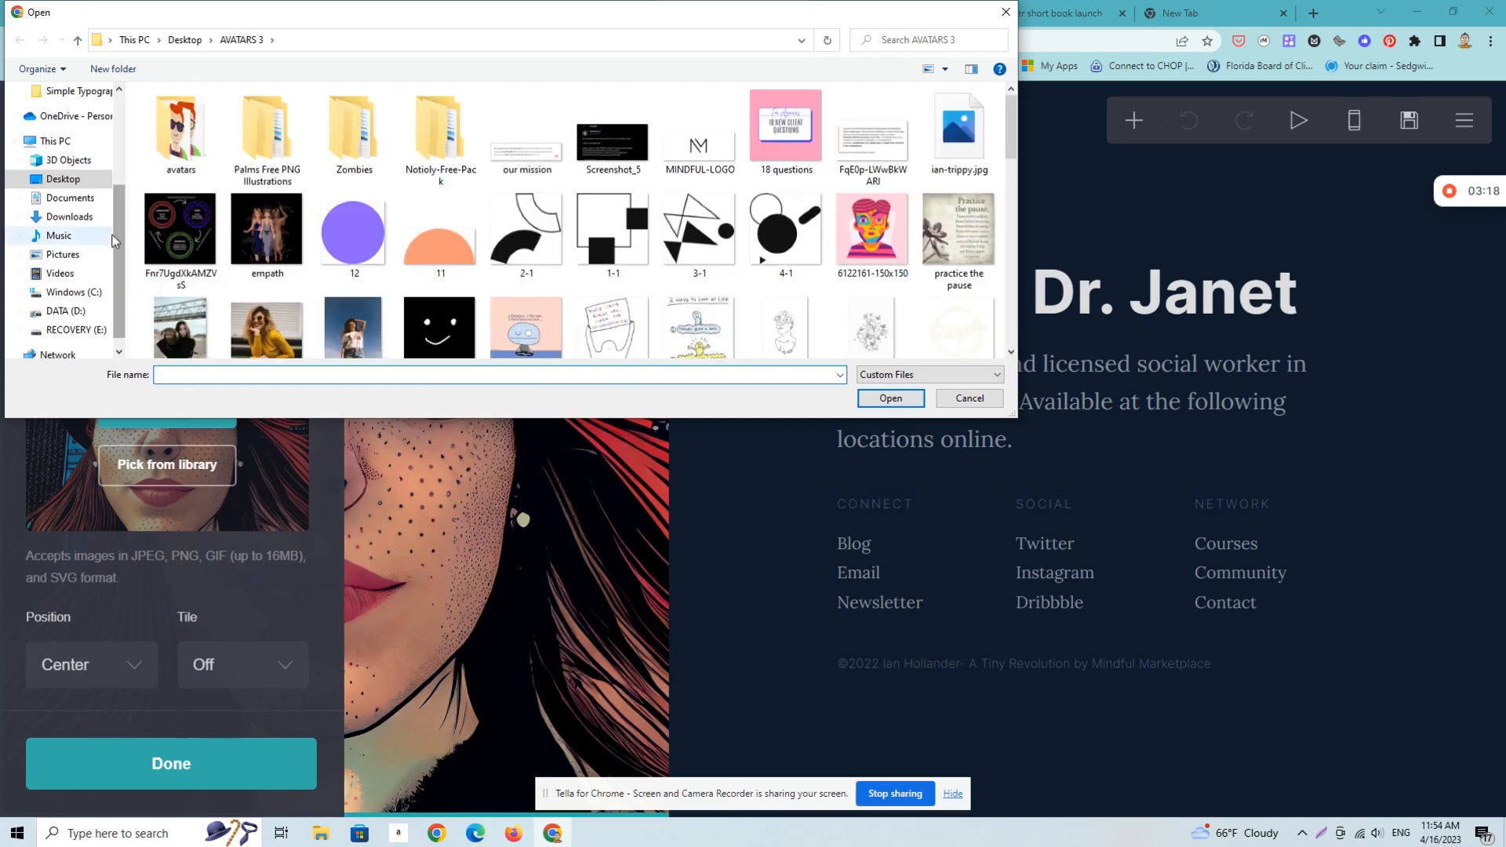
{"action": "left_click_drag", "start_coordinate": [1014, 135], "coordinate": [1015, 279]}
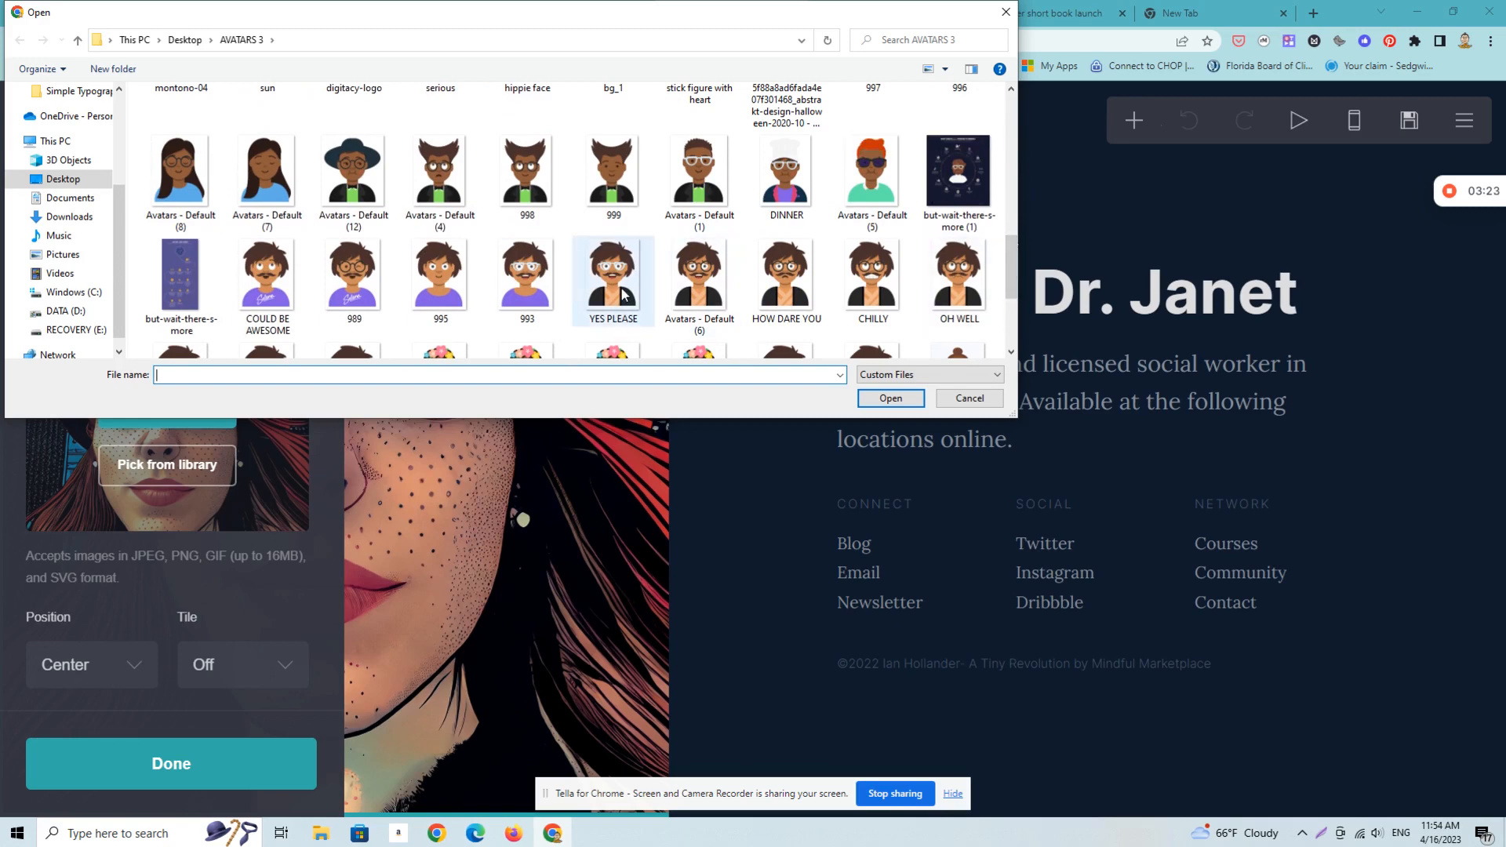
{"action": "left_click", "coordinate": [957, 278]}
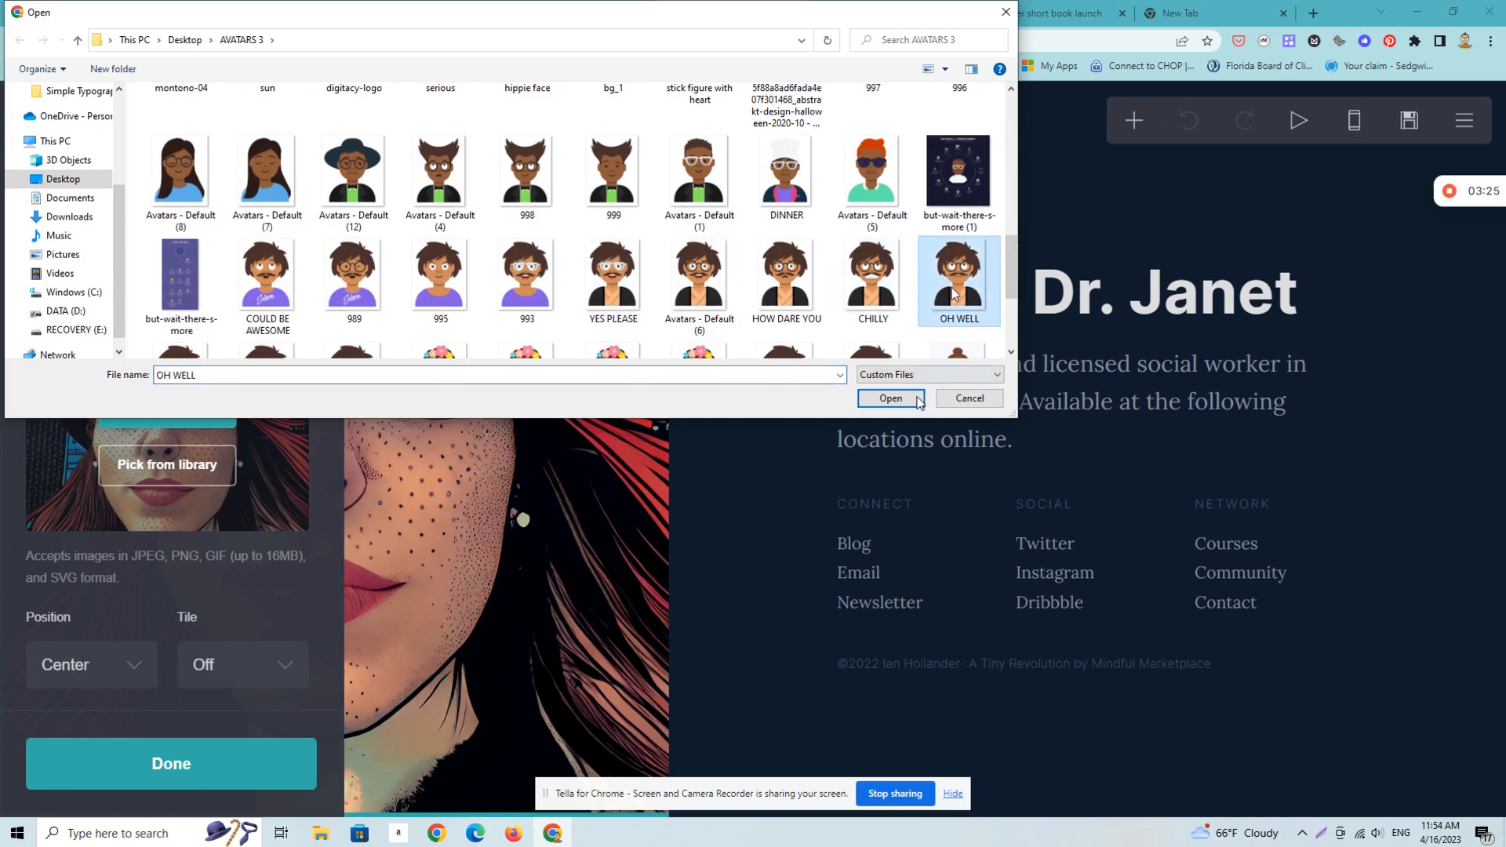
{"action": "left_click", "coordinate": [909, 399]}
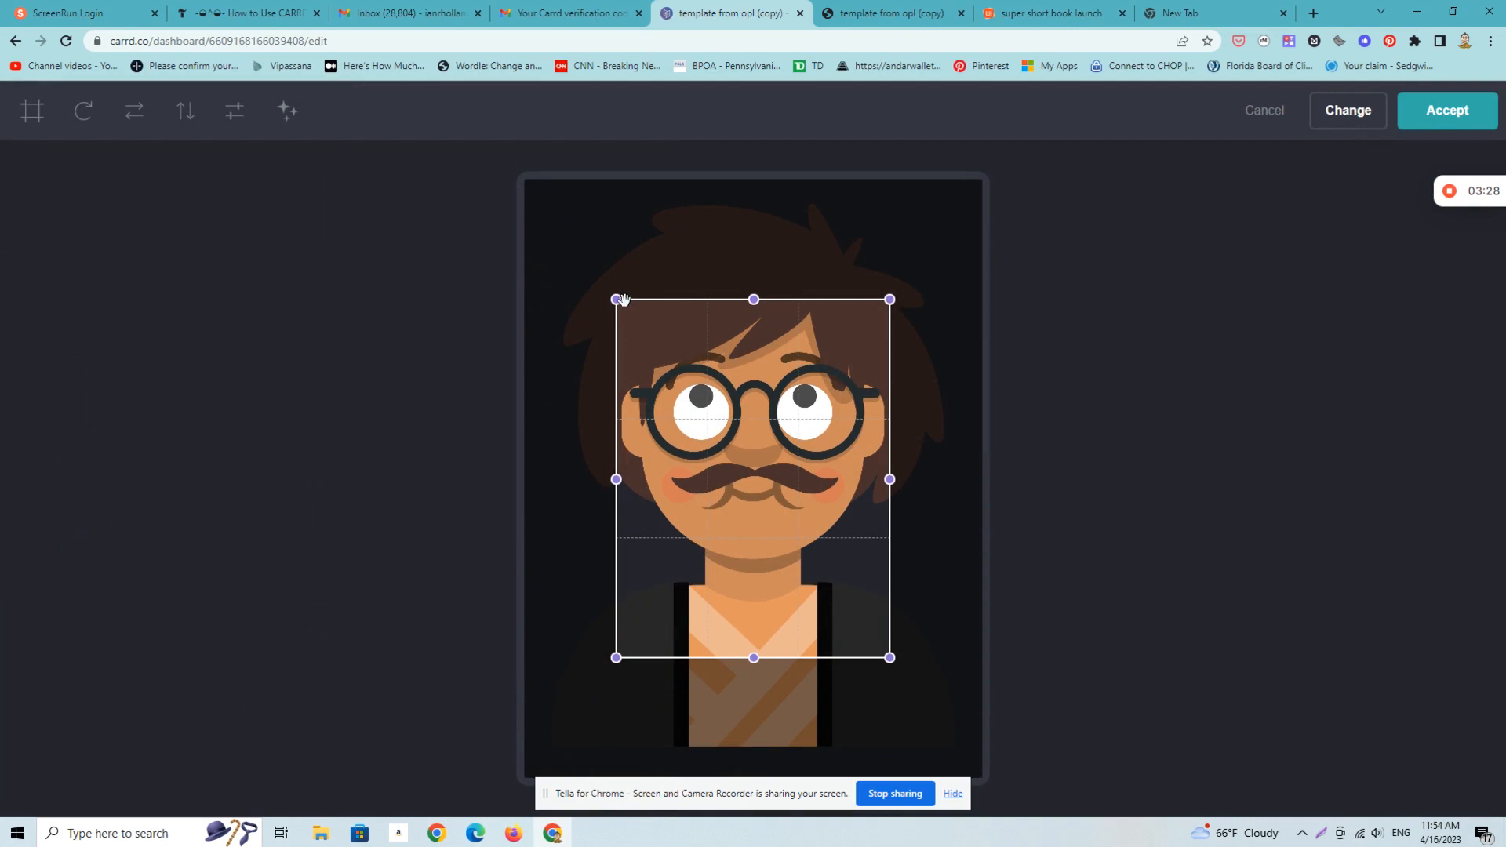
Expand the crop area to cover the whole avatar image and apply it as the background.
{"action": "left_click_drag", "start_coordinate": [616, 296], "coordinate": [450, 132]}
{"action": "left_click_drag", "start_coordinate": [890, 657], "coordinate": [1028, 835]}
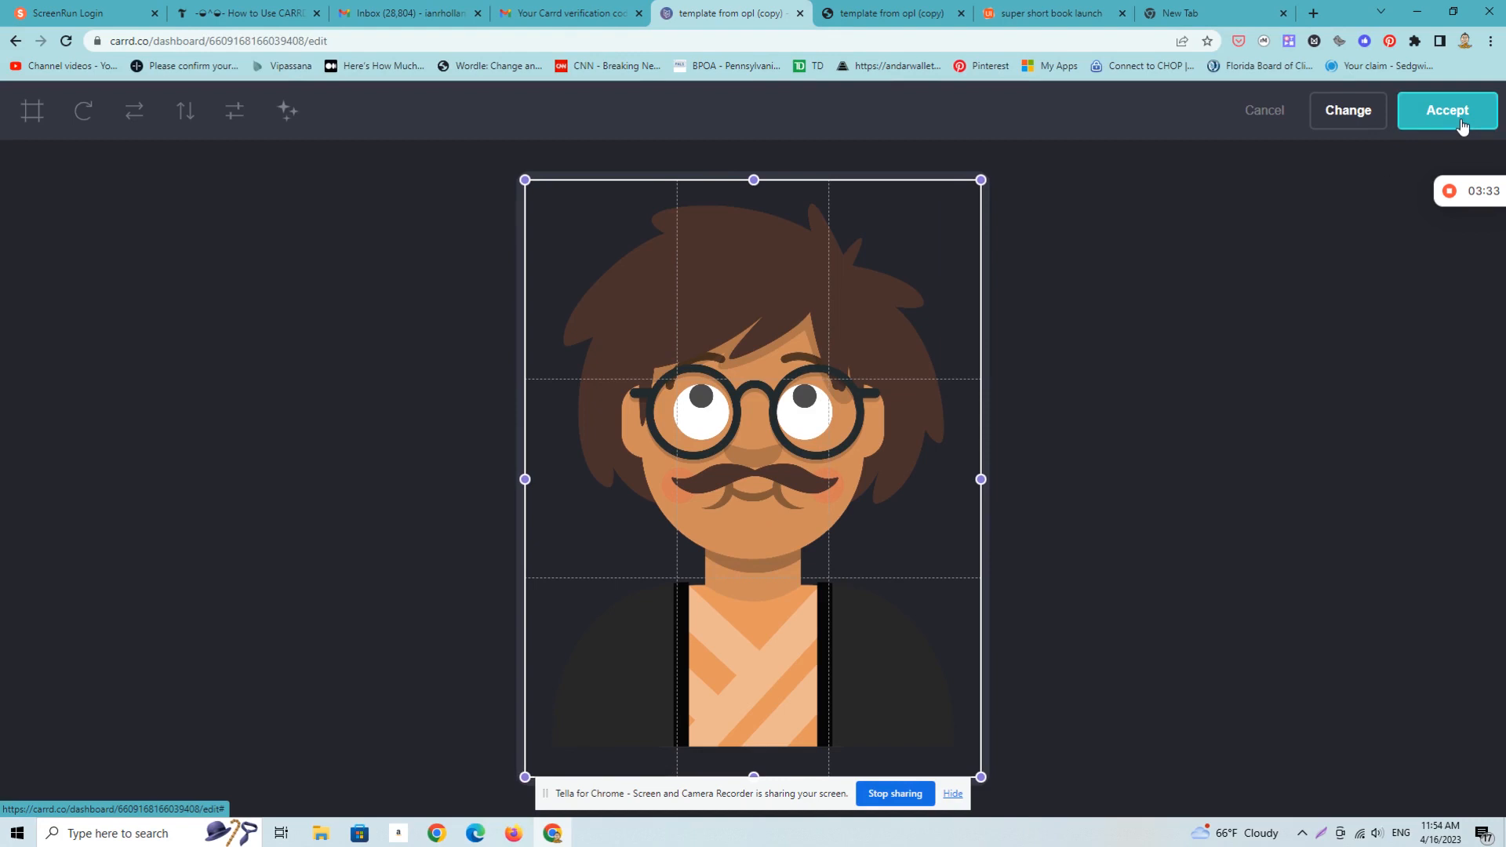
{"action": "left_click", "coordinate": [1461, 124]}
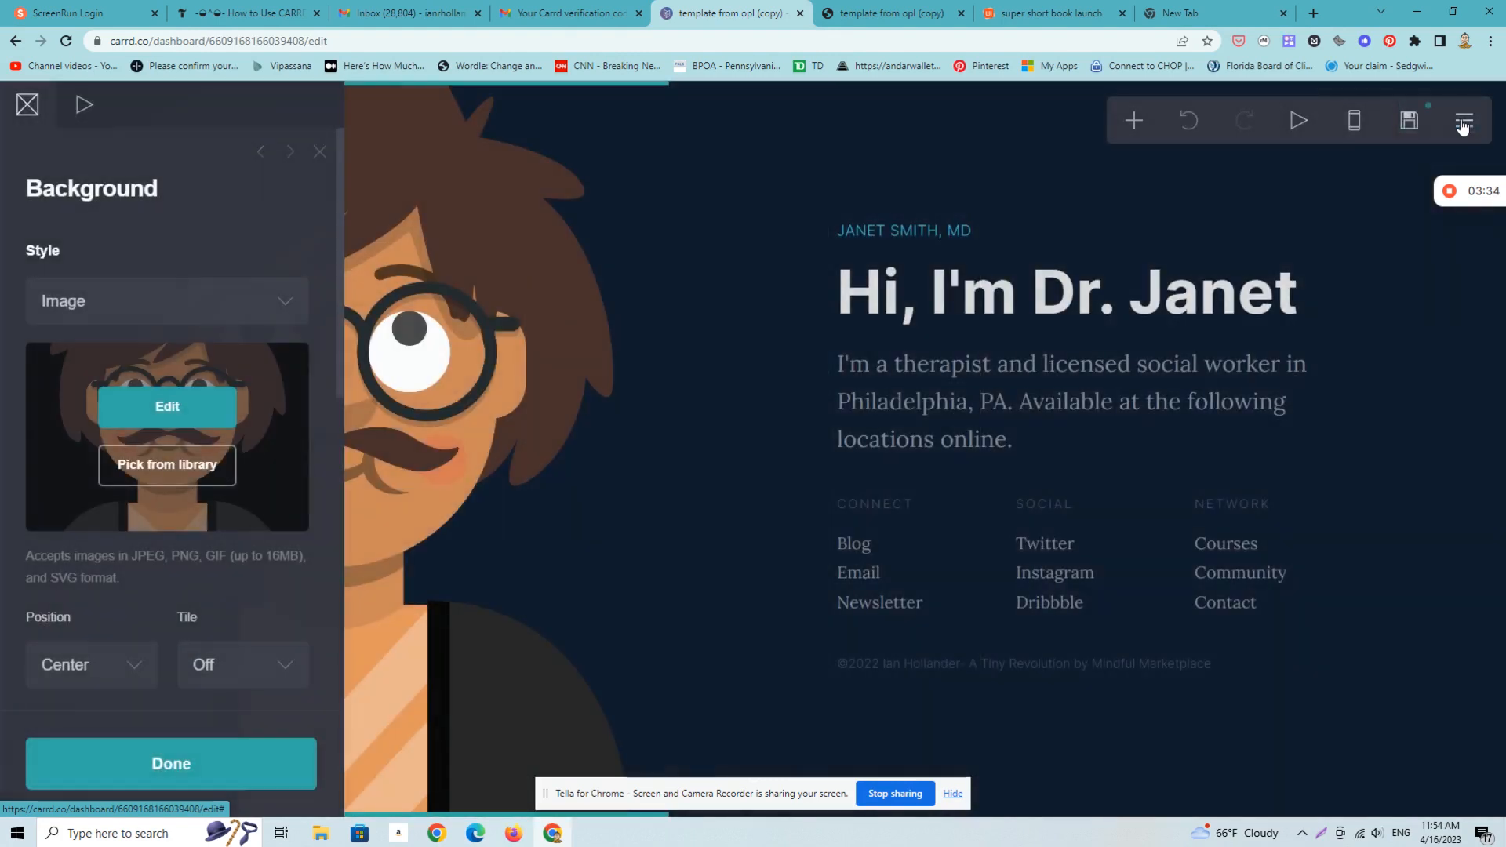
{"action": "left_click", "coordinate": [259, 771]}
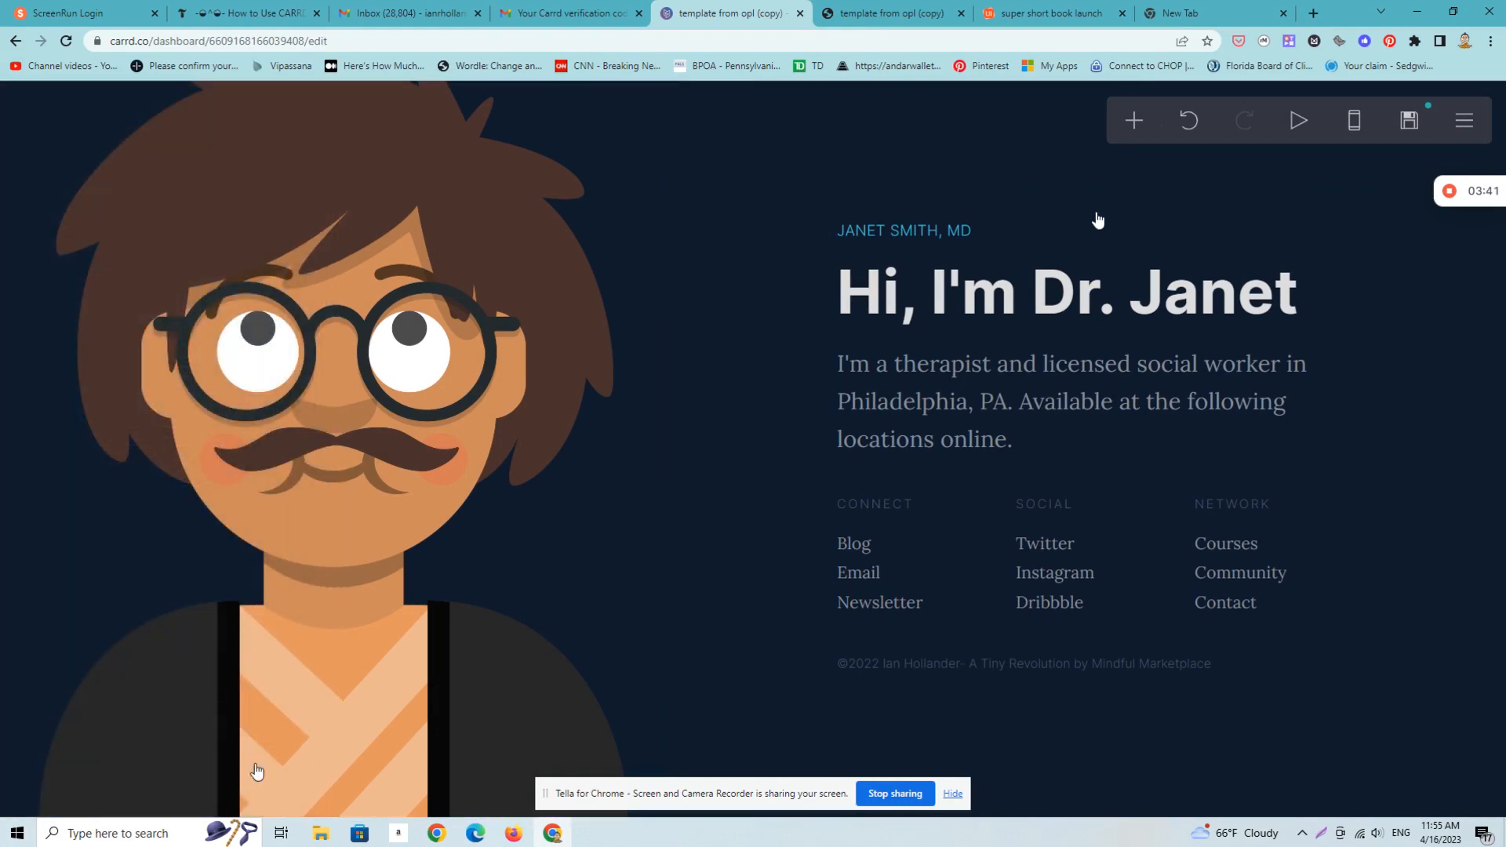
Replace the first name after "Hi, I'm Dr." in the main heading with the new therapist's first name.
{"action": "left_click", "coordinate": [1000, 295]}
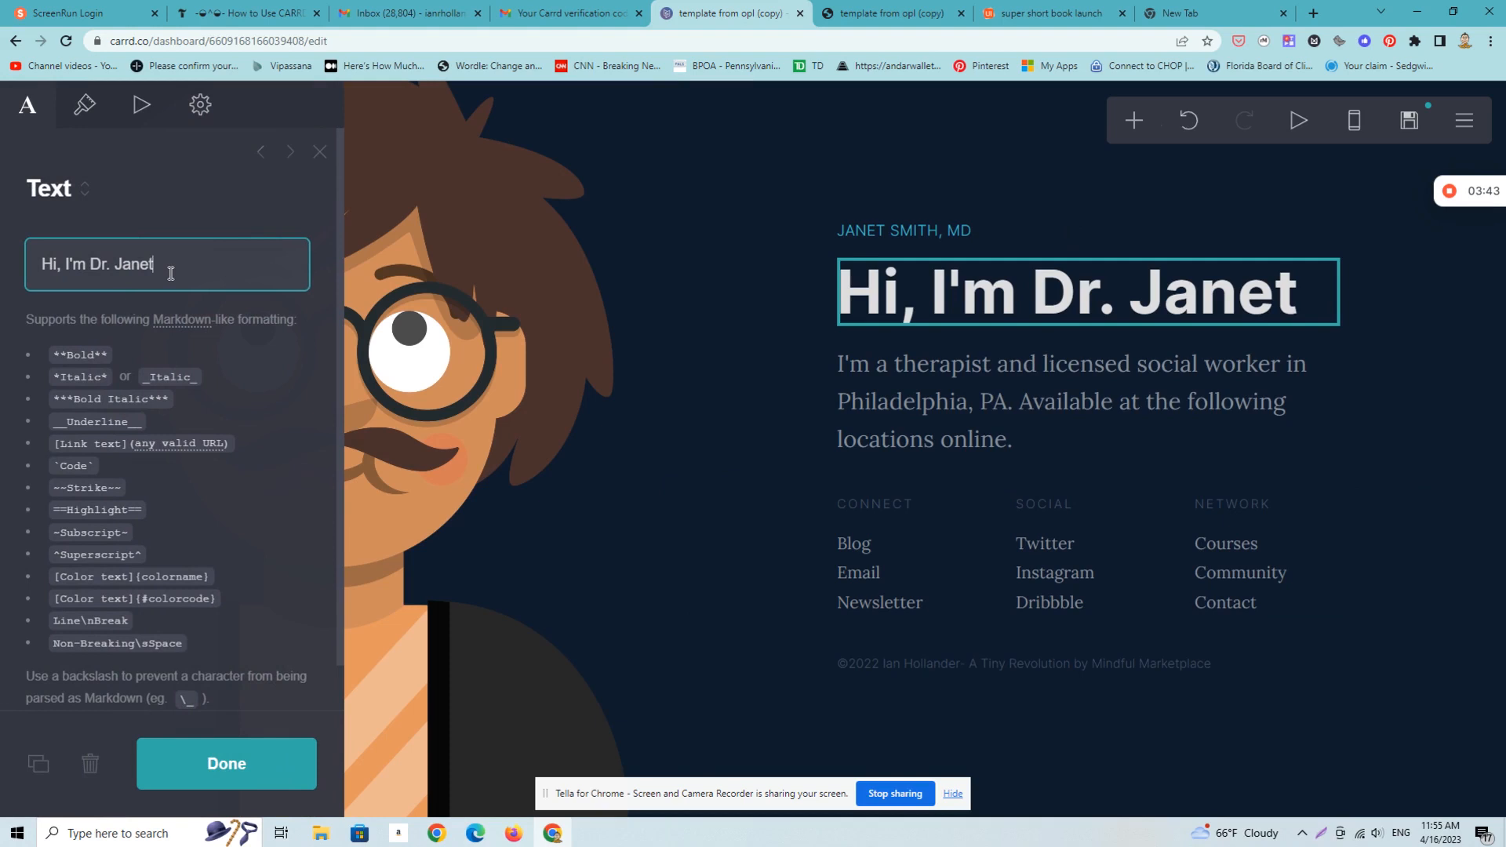
{"action": "key", "text": "BackSpace"}
{"action": "key", "text": "BackSpace"}
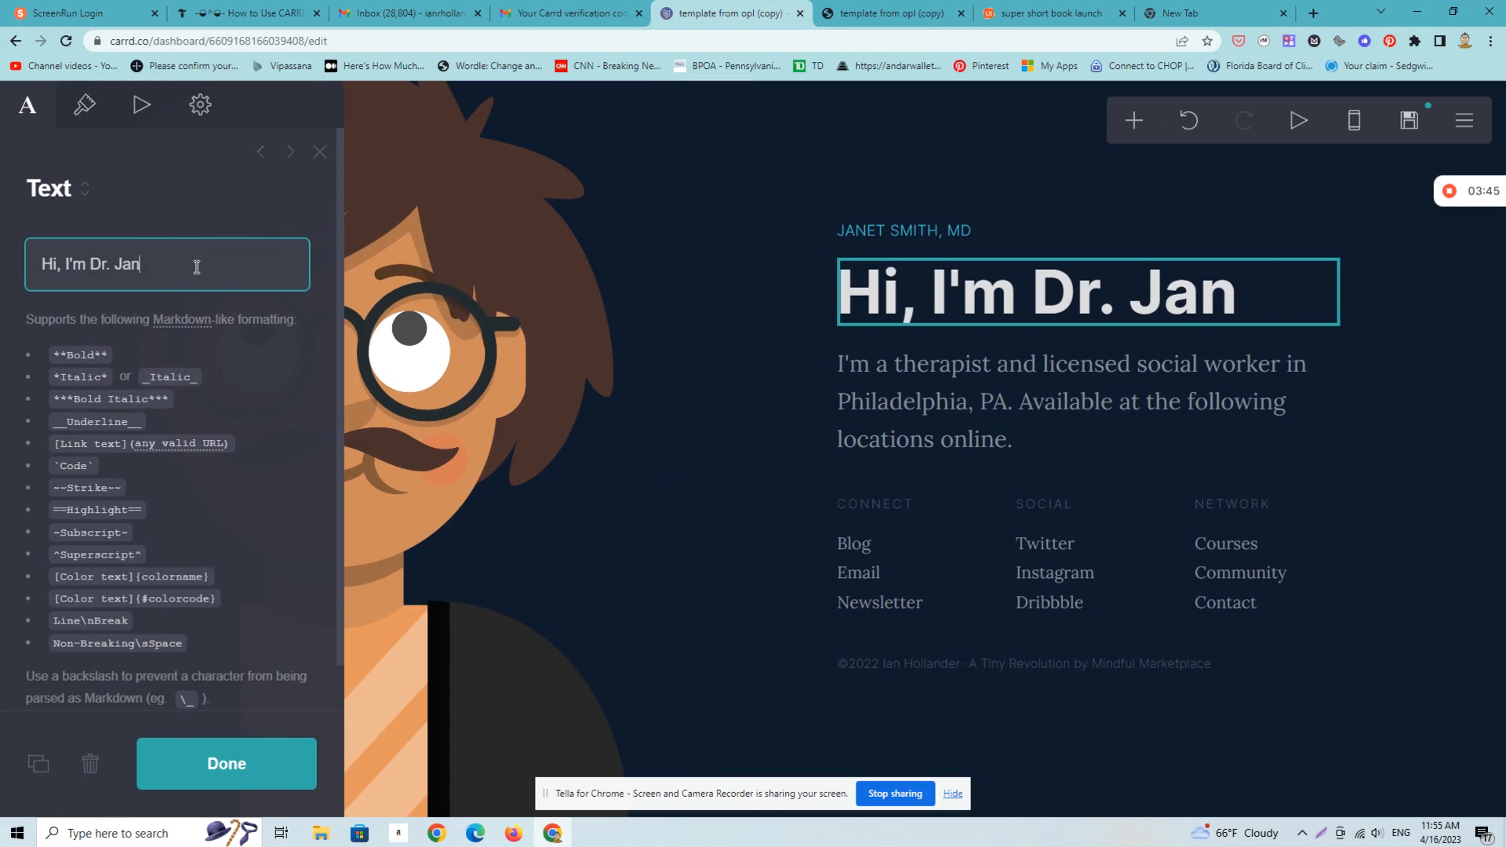
{"action": "key", "text": "BackSpace"}
{"action": "key", "text": "BackSpace"}
{"action": "key", "text": "BackSpace"}
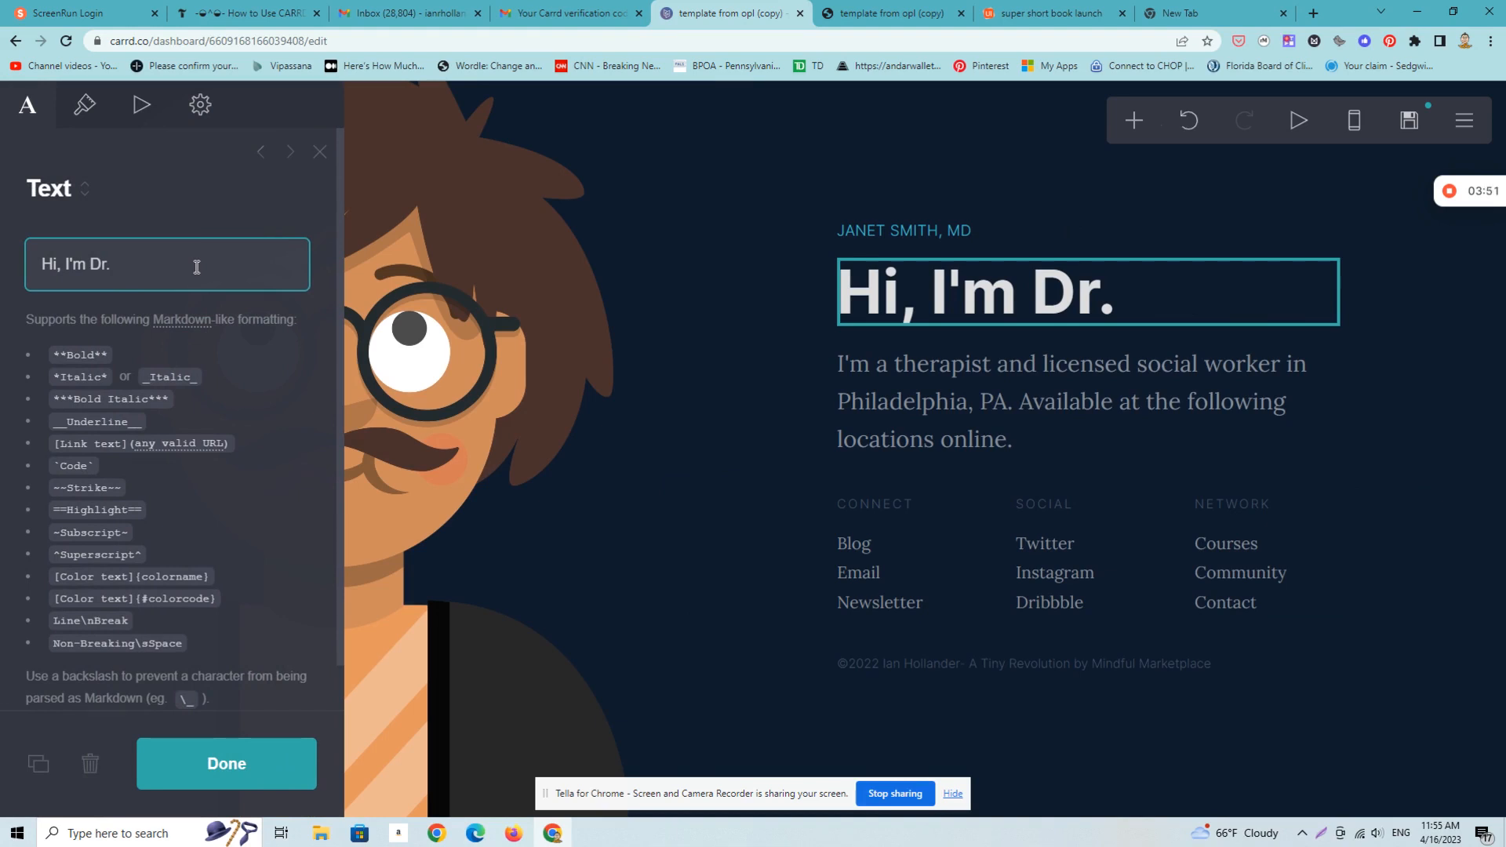
{"action": "type", "text": "Alex"}
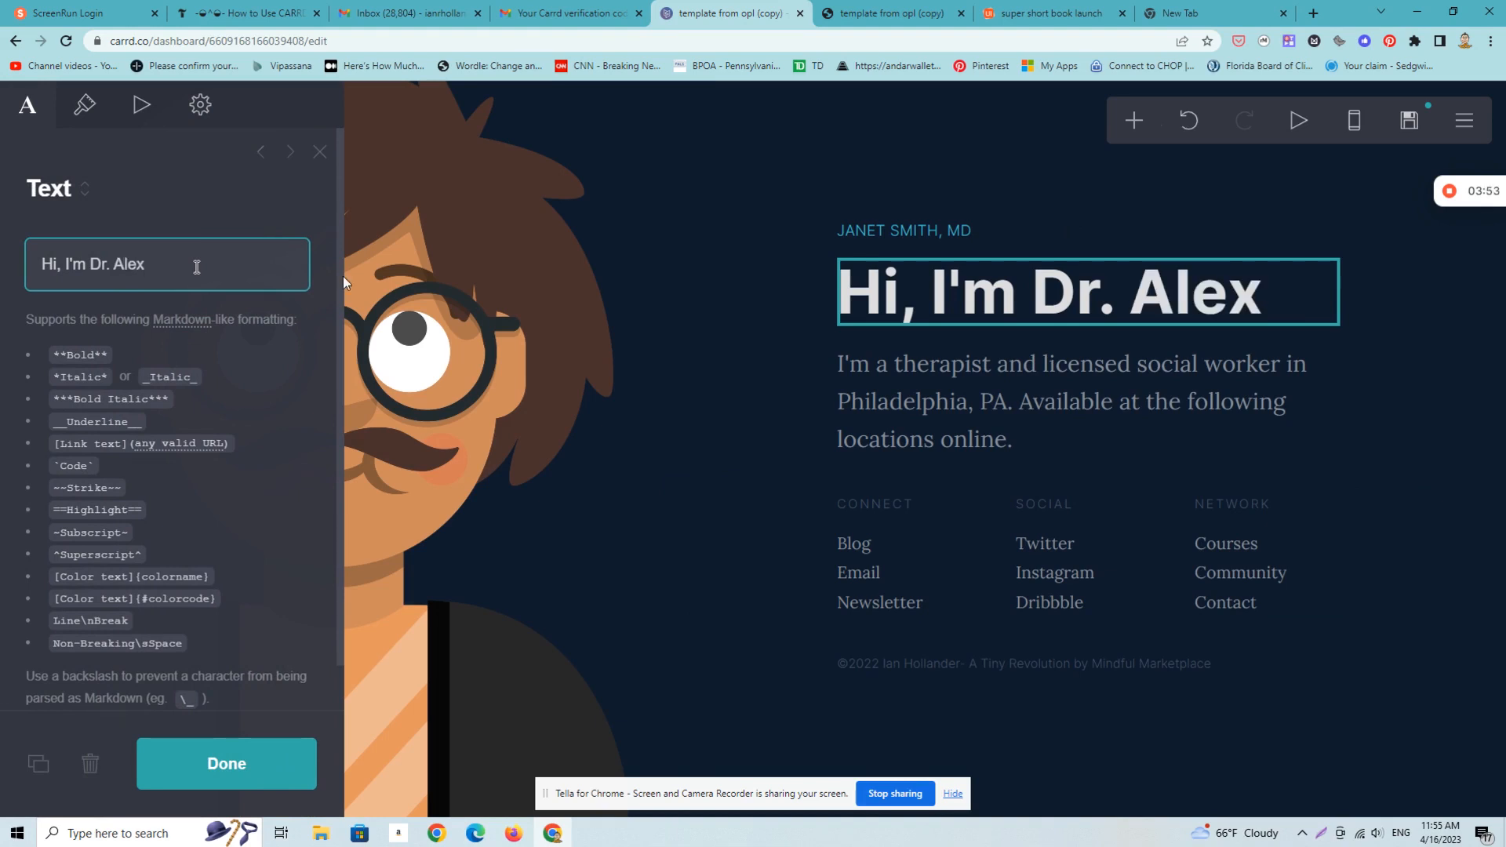
{"action": "left_click", "coordinate": [294, 770]}
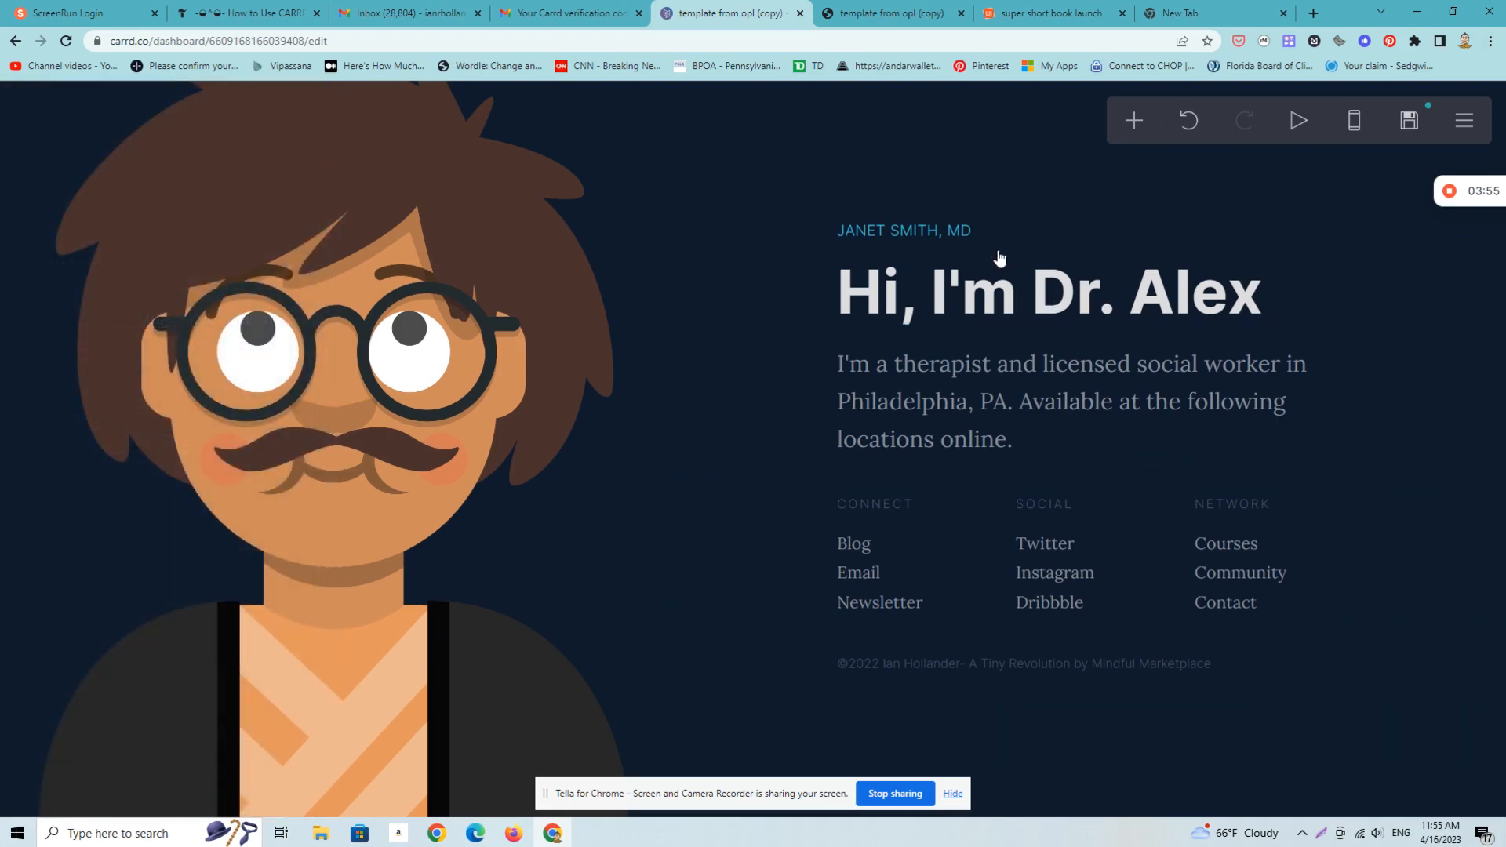
Replace the small blue name line above the heading with "Dr" and the new therapist's full name.
{"action": "left_click", "coordinate": [975, 237]}
{"action": "key", "text": "BackSpace"}
{"action": "key", "text": "BackSpace"}
{"action": "key", "text": "BackSpace"}
{"action": "key", "text": "BackSpace"}
{"action": "key", "text": "BackSpace"}
{"action": "key", "text": "BackSpace"}
{"action": "key", "text": "BackSpace"}
{"action": "key", "text": "BackSpace"}
{"action": "key", "text": "BackSpace"}
{"action": "key", "text": "BackSpace"}
{"action": "key", "text": "BackSpace"}
{"action": "key", "text": "BackSpace"}
{"action": "key", "text": "BackSpace"}
{"action": "key", "text": "BackSpace"}
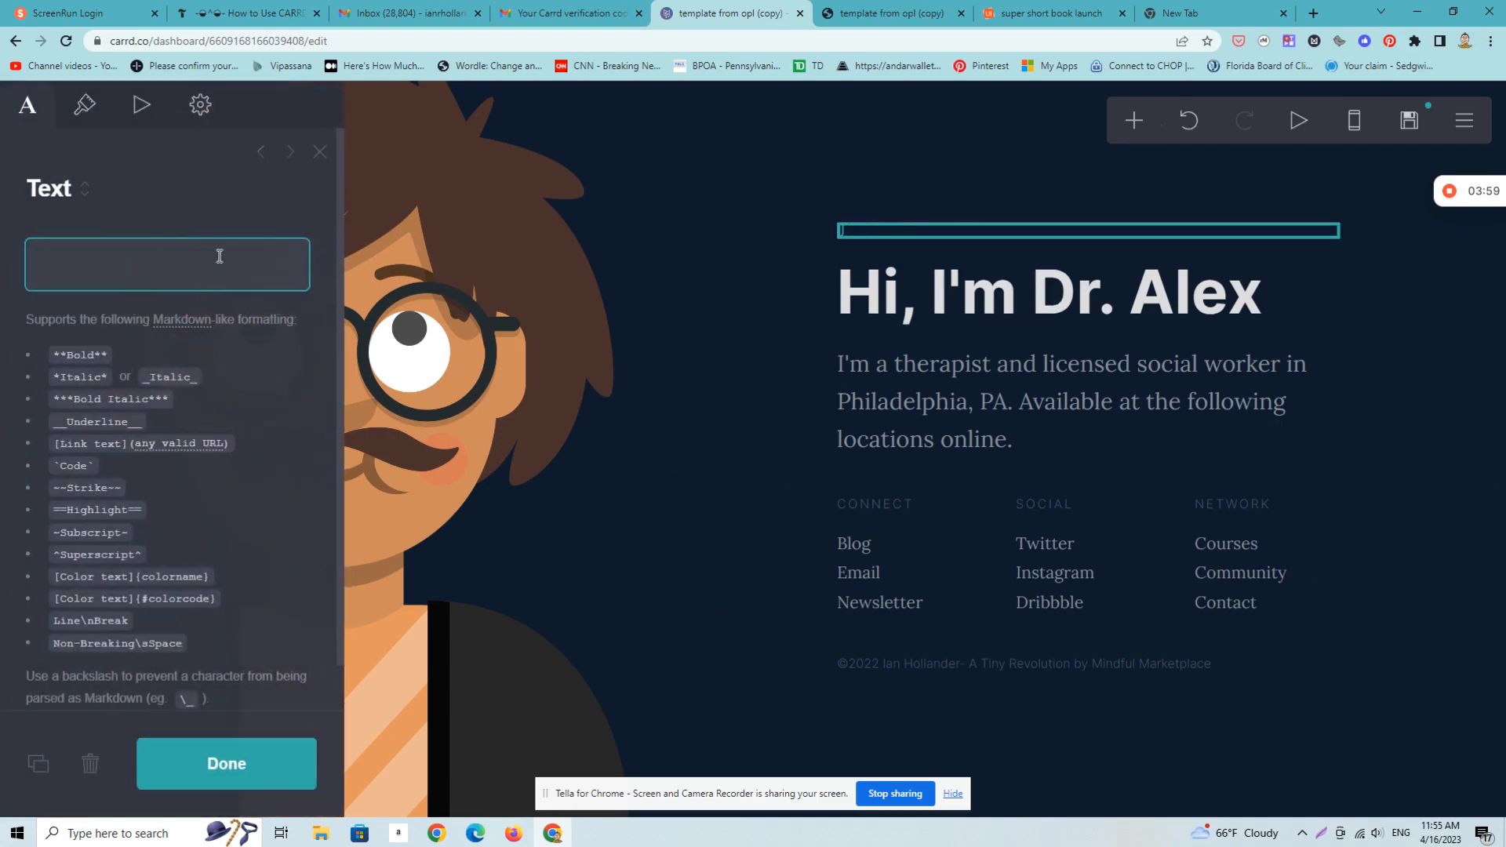
{"action": "type", "text": "Dr Alex Jones"}
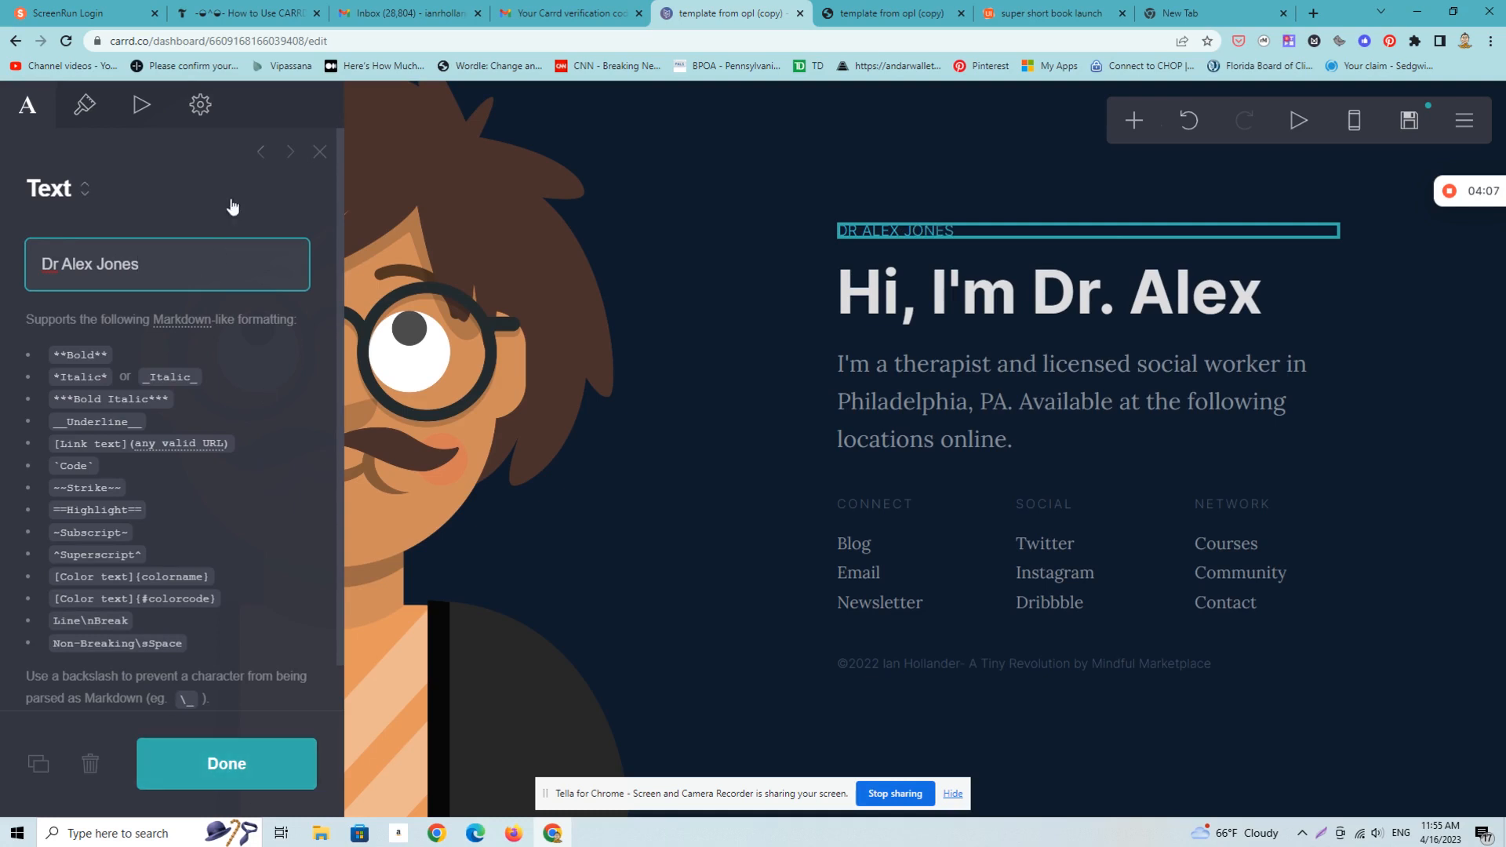
{"action": "left_click", "coordinate": [214, 783]}
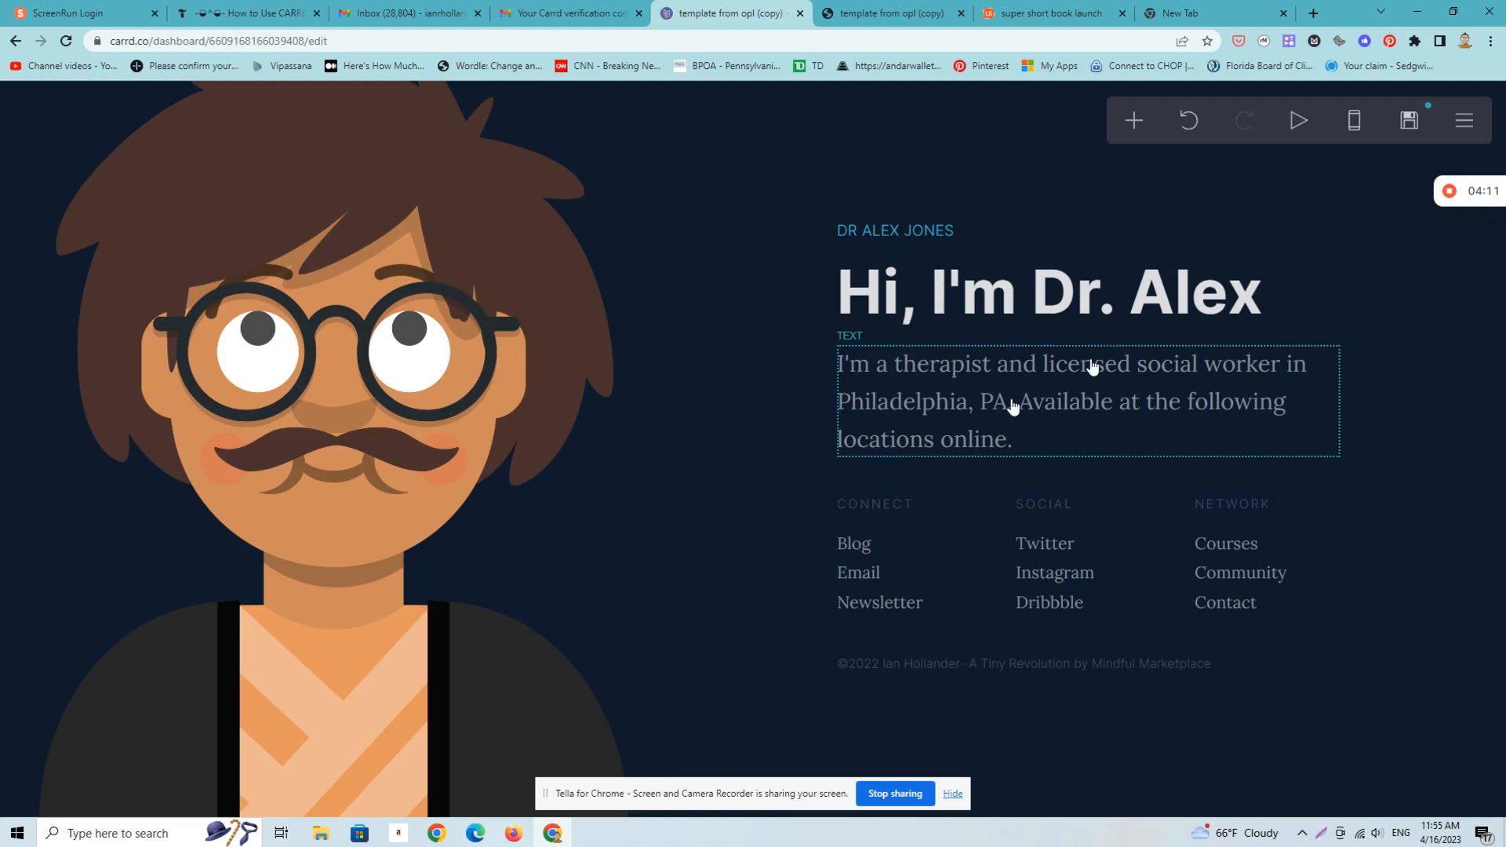
Replace the introduction paragraph with "Hi, i'm", the therapist's full name, and "and i'm not the psycho dude on youtube screaming into the abyss.".
{"action": "left_click", "coordinate": [1103, 410]}
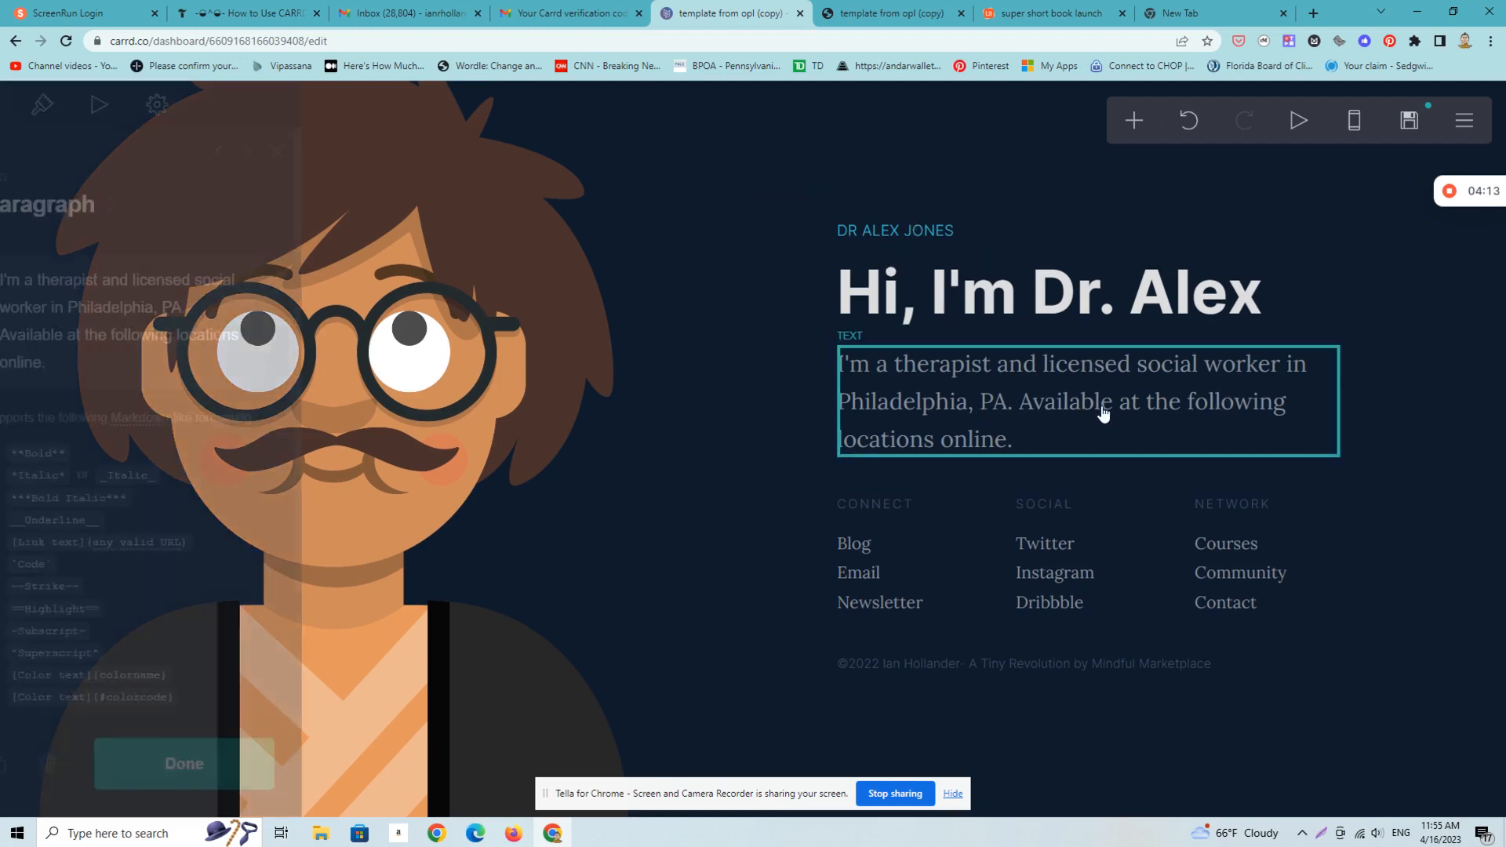
{"action": "left_click_drag", "start_coordinate": [112, 368], "coordinate": [70, 269]}
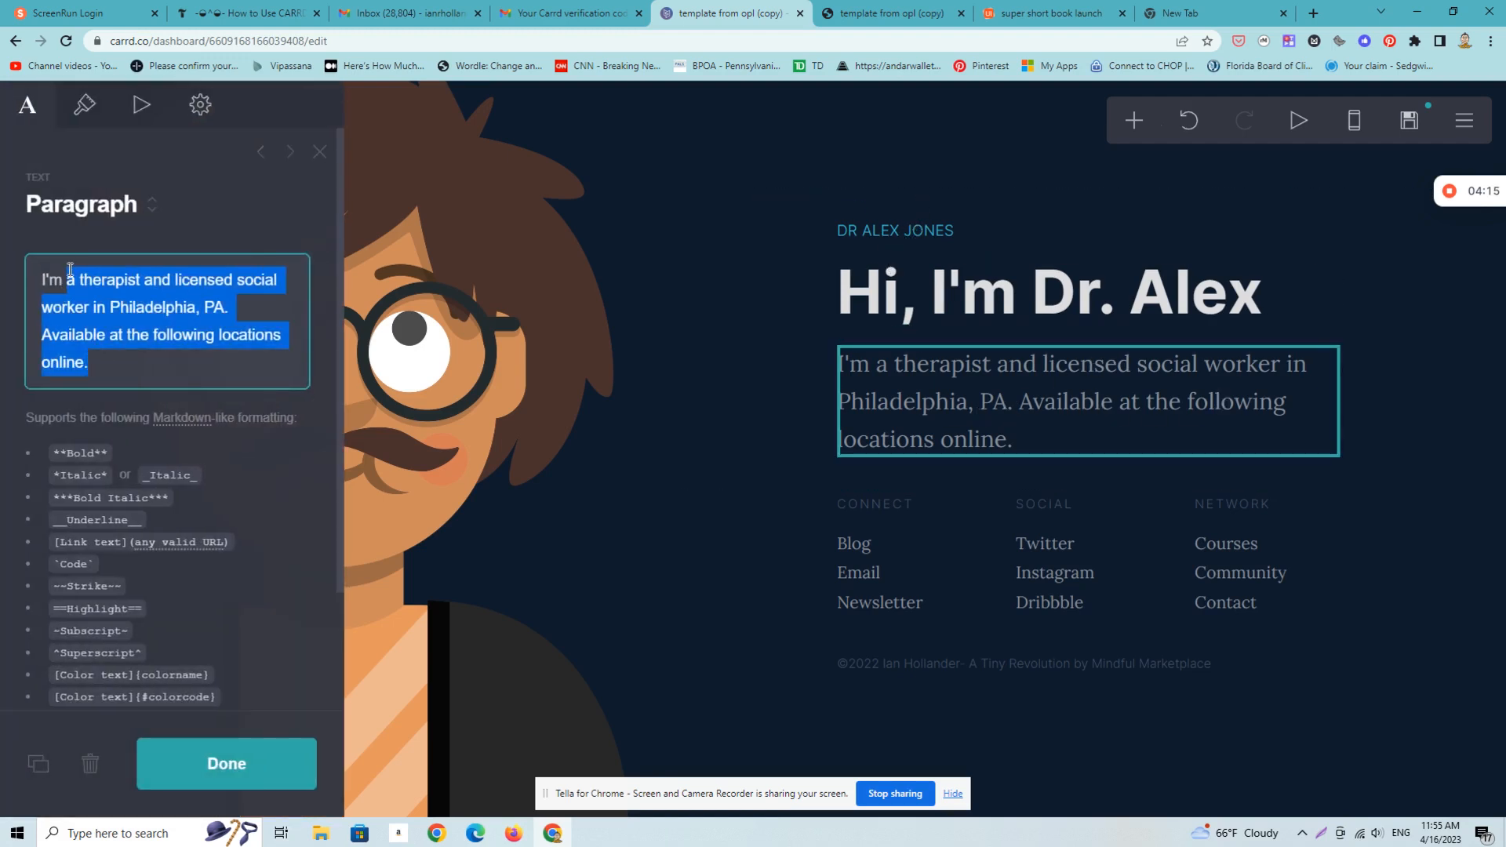
{"action": "key", "text": "BackSpace"}
{"action": "key", "text": "BackSpace"}
{"action": "key", "text": "BackSpace"}
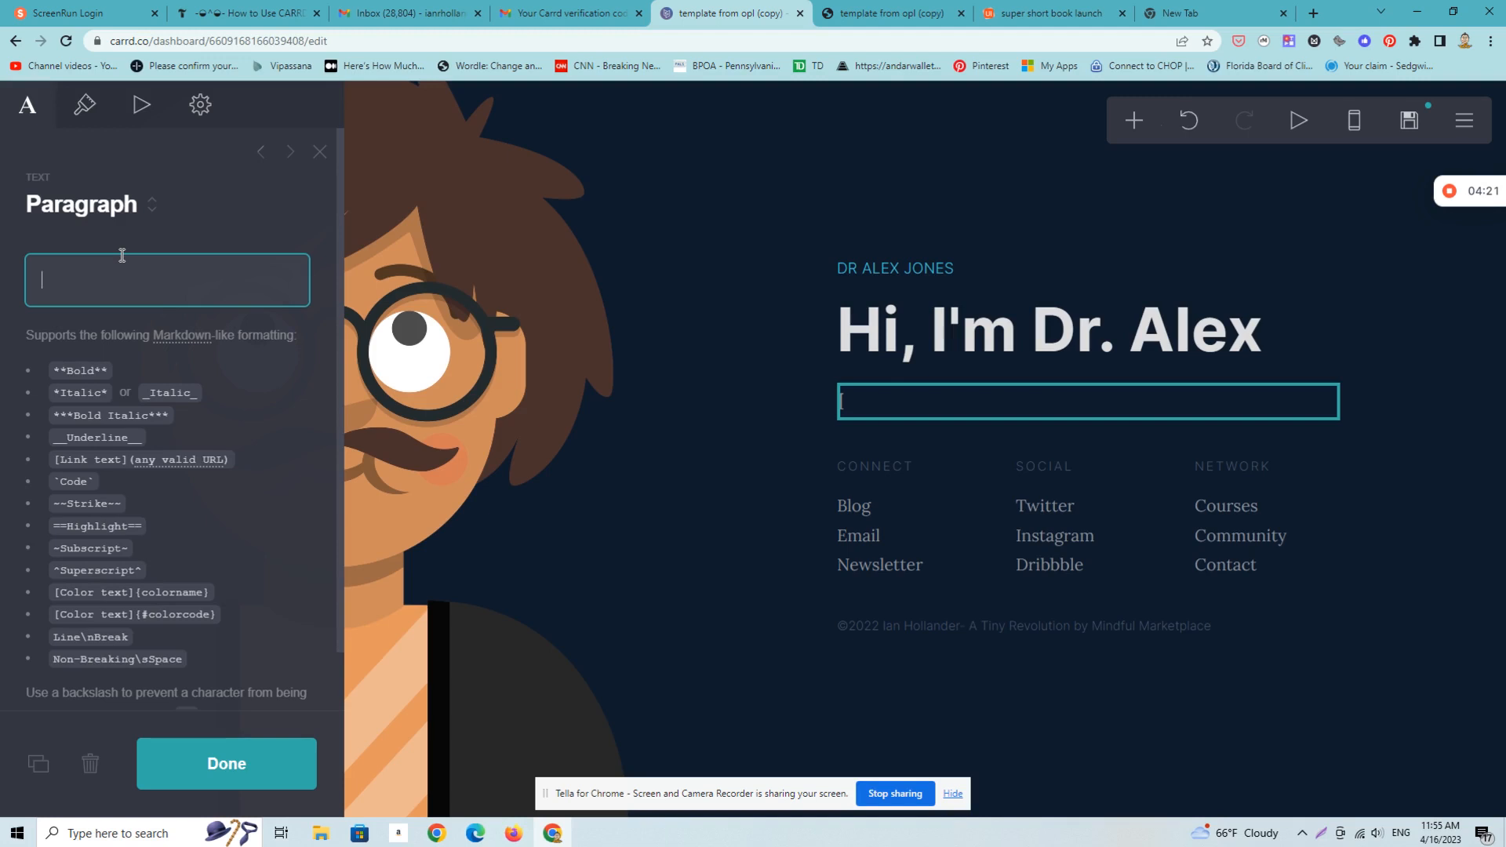
{"action": "type", "text": "Hi, i'm alex jonies and"}
{"action": "key", "text": "BackSpace"}
{"action": "key", "text": "BackSpace"}
{"action": "key", "text": "BackSpace"}
{"action": "key", "text": "BackSpace"}
{"action": "key", "text": "BackSpace"}
{"action": "key", "text": "BackSpace"}
{"action": "key", "text": "BackSpace"}
{"action": "key", "text": "BackSpace"}
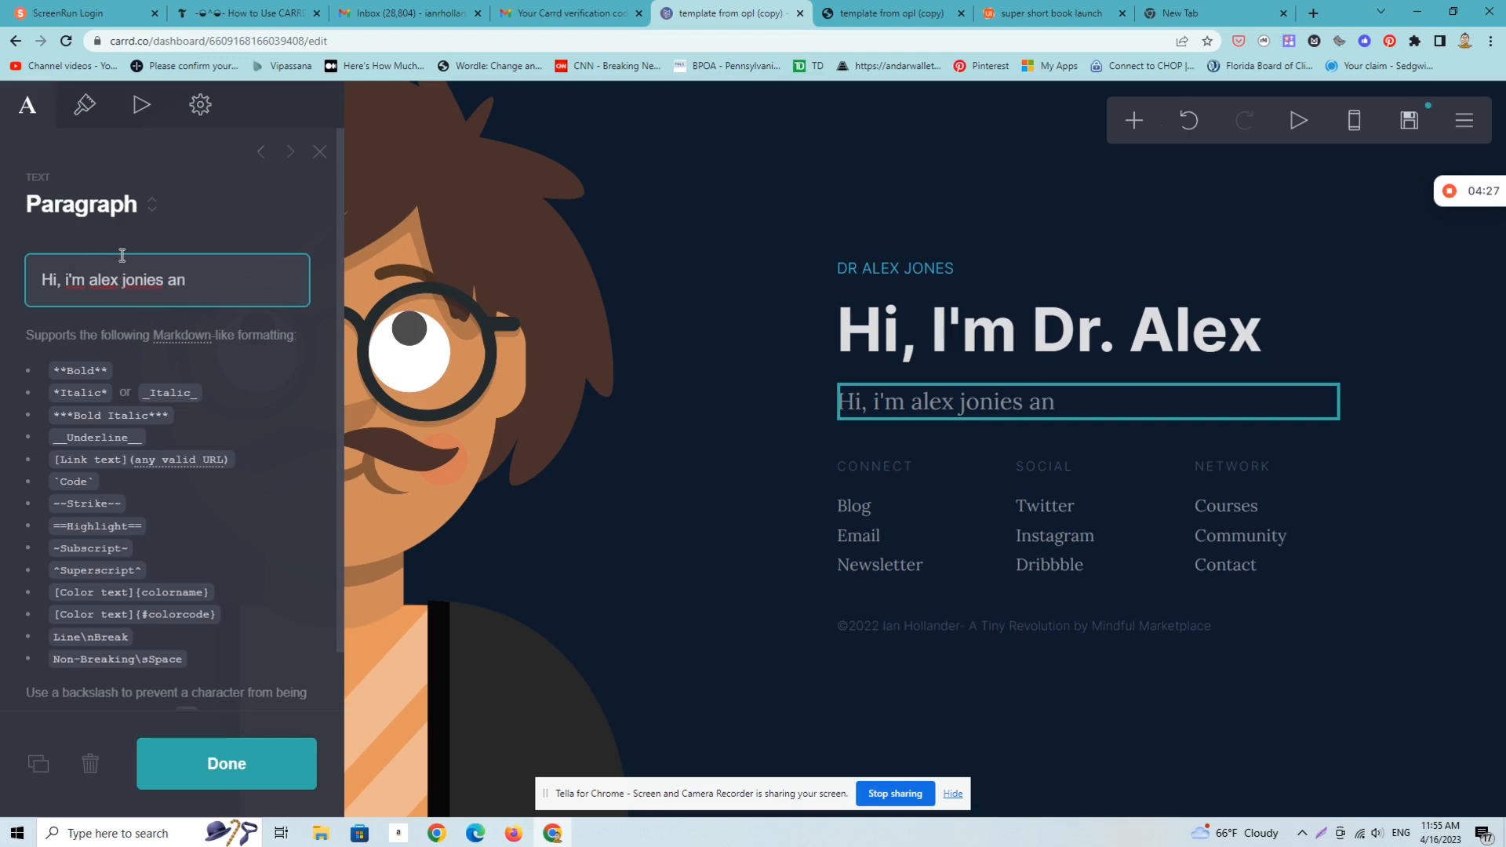
{"action": "type", "text": "es and i'm"}
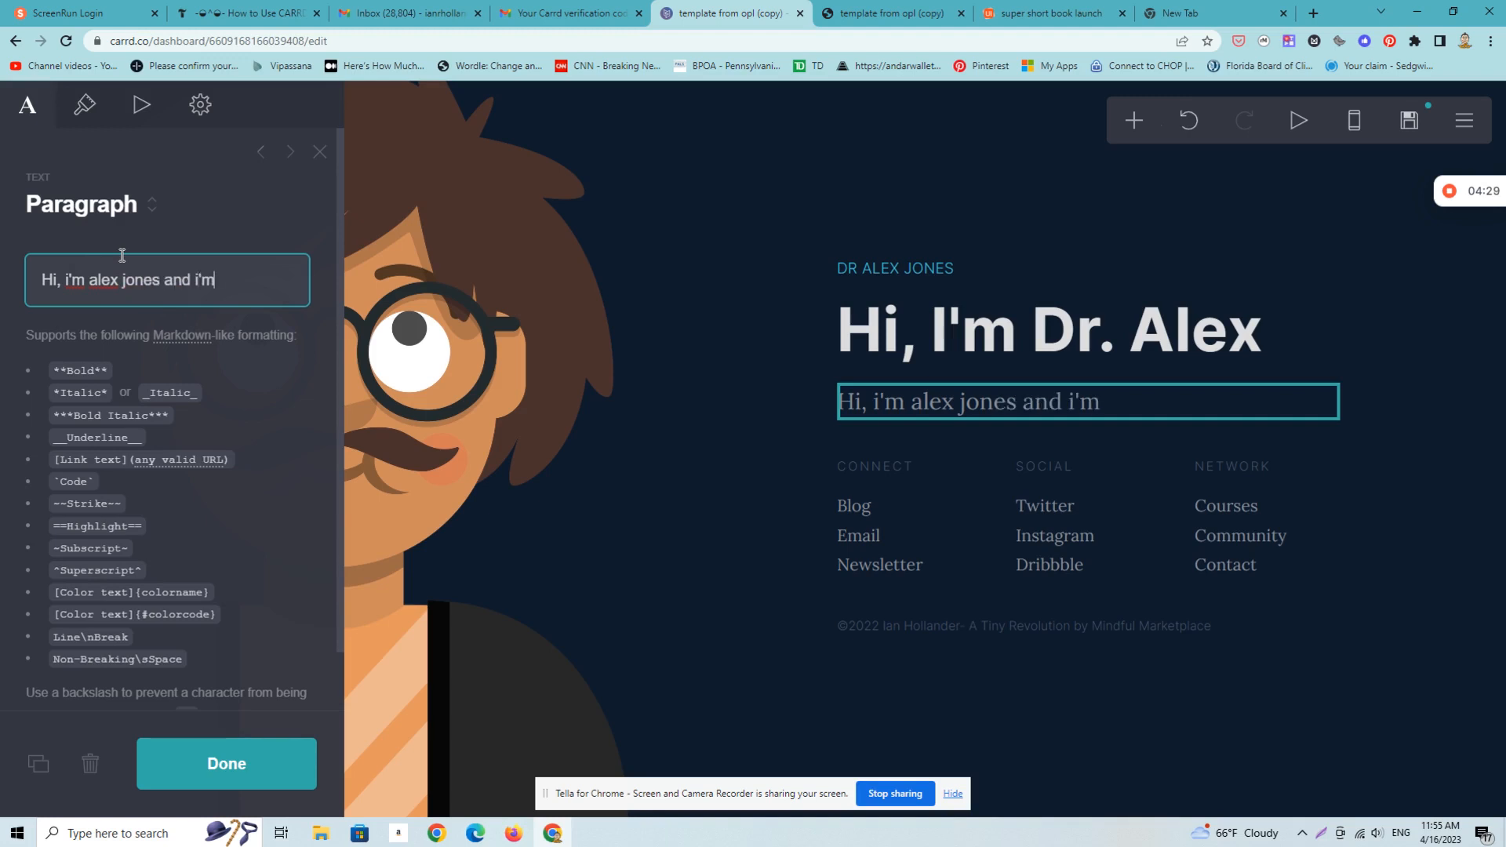
{"action": "type", "text": " not the psycho dude on youtube screaming into the abyss."}
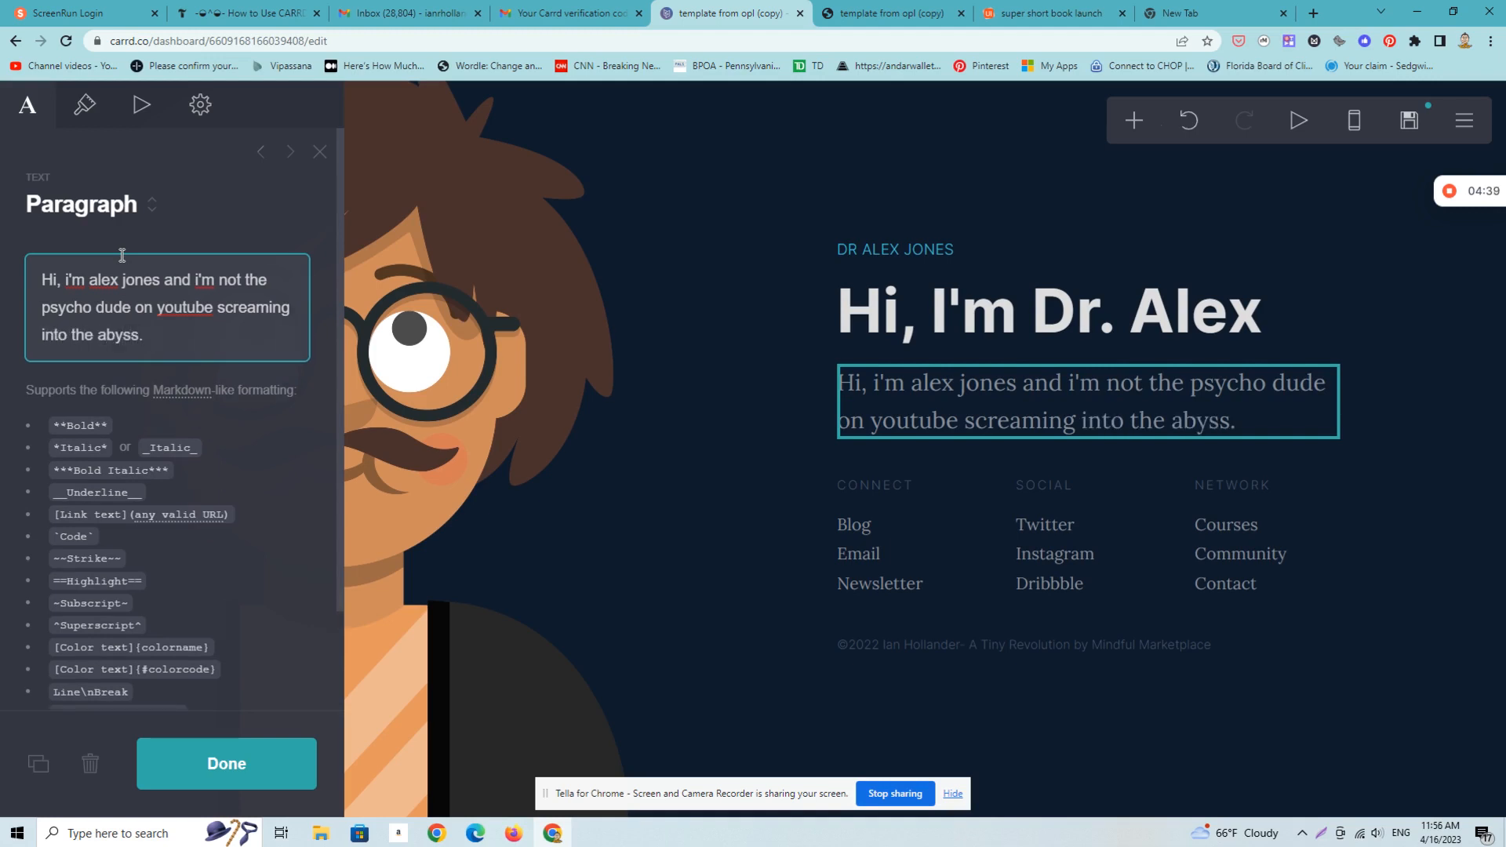
{"action": "left_click", "coordinate": [235, 753]}
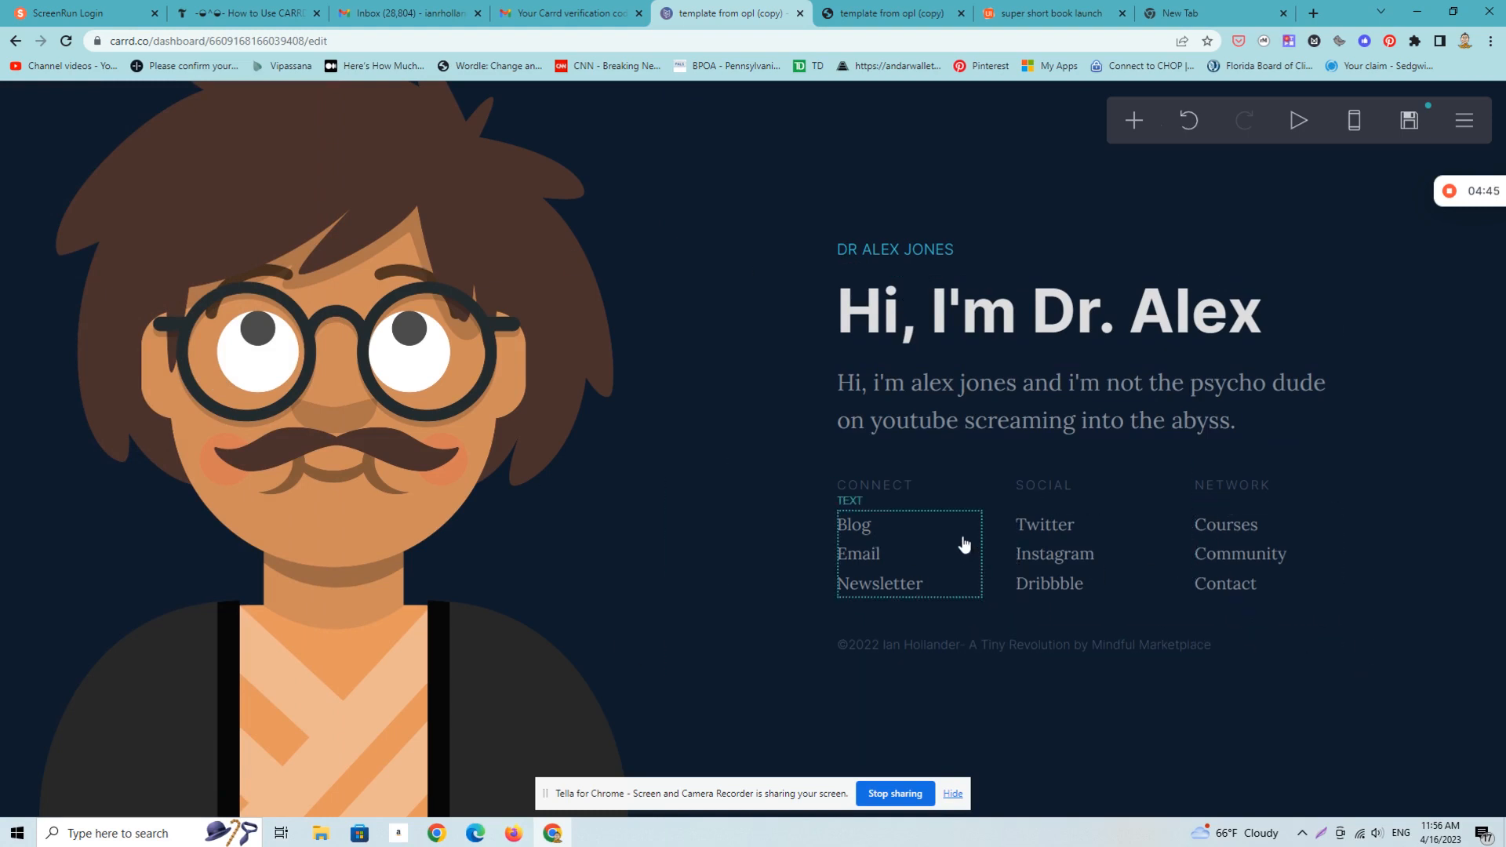
Inspect the link markup of the Twitter, Instagram and Dribbble list, then close it without editing.
{"action": "left_click", "coordinate": [1100, 543]}
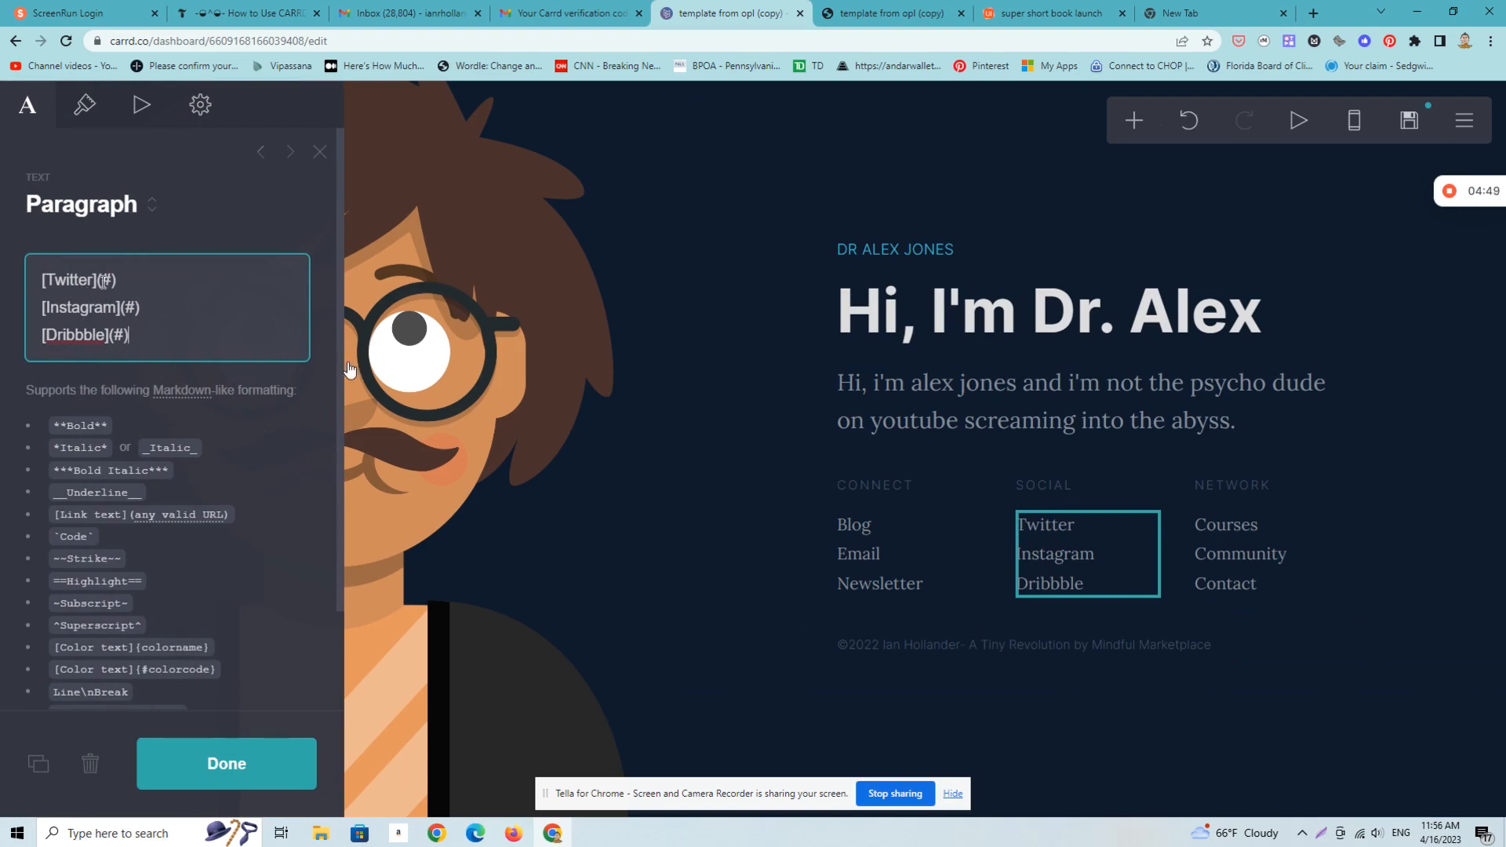
{"action": "left_click", "coordinate": [262, 765]}
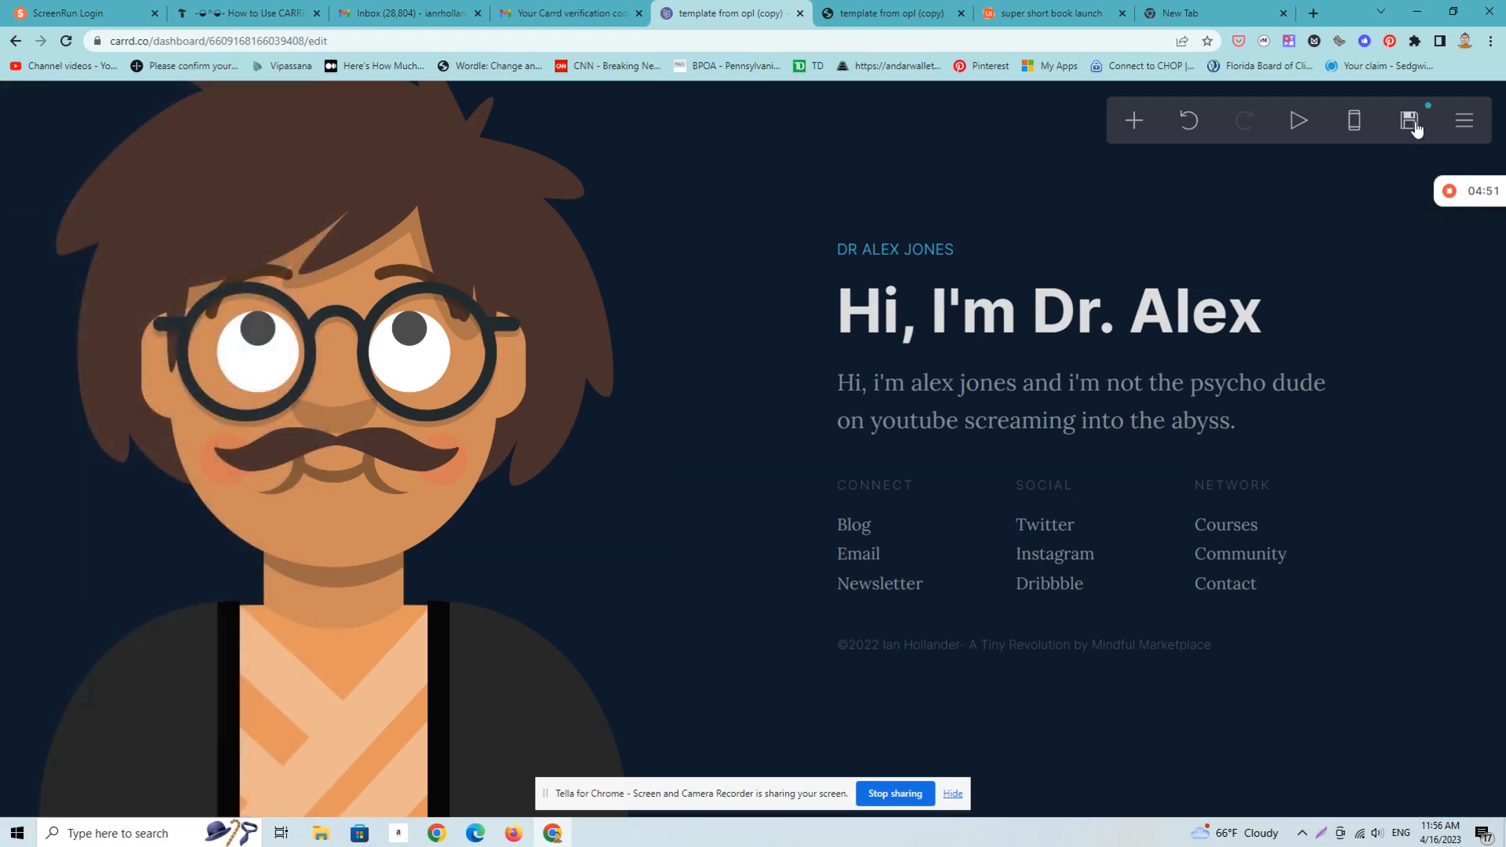
Publish the site to a .carrd.co URL named "notthat" followed by the therapist's full name in lowercase without spaces.
{"action": "left_click", "coordinate": [1412, 126]}
{"action": "left_click_drag", "start_coordinate": [339, 471], "coordinate": [361, 653]}
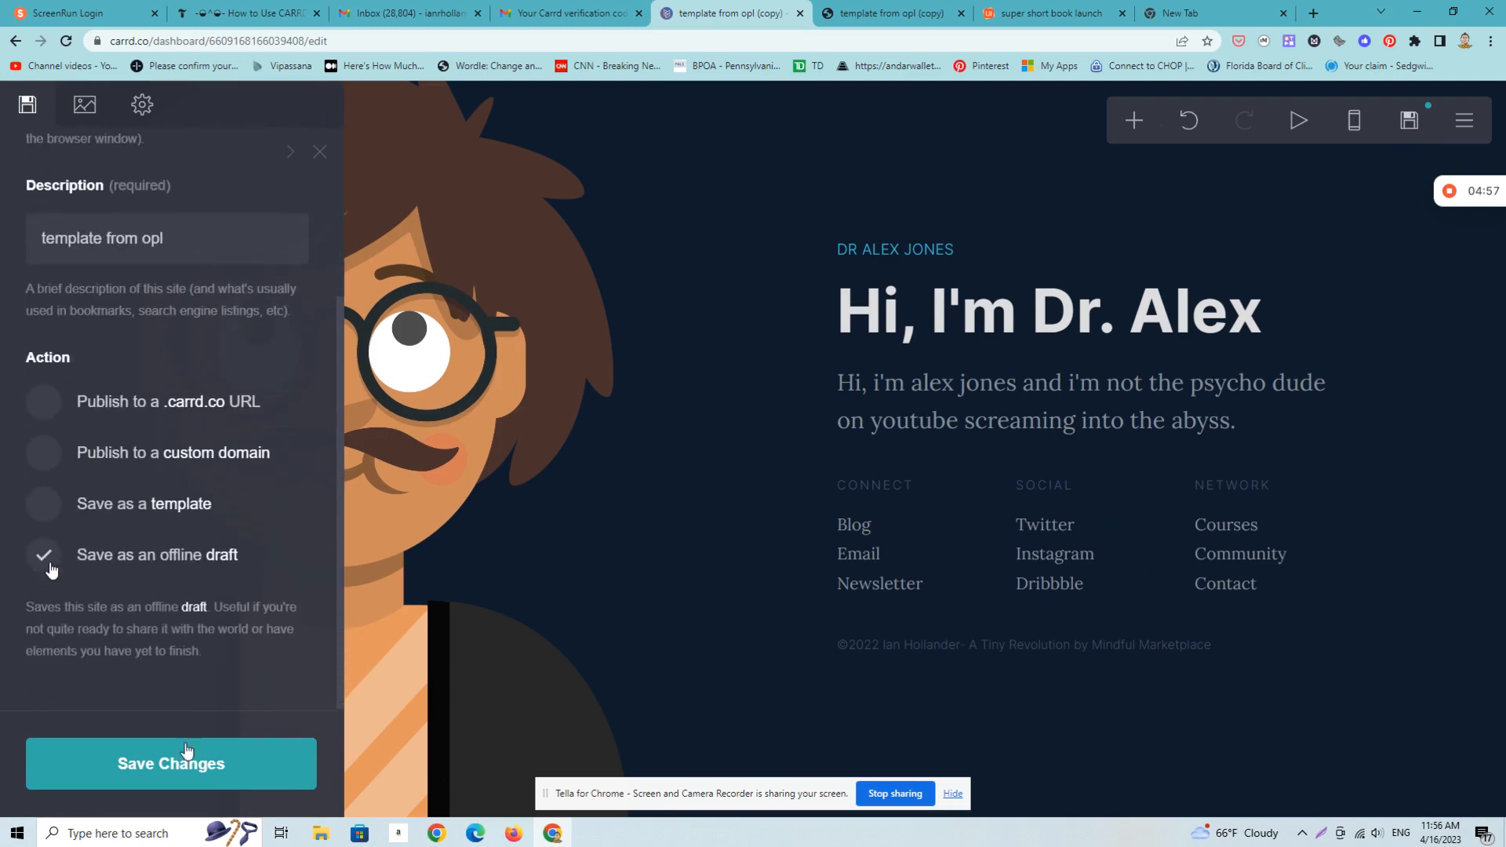
{"action": "left_click", "coordinate": [47, 517]}
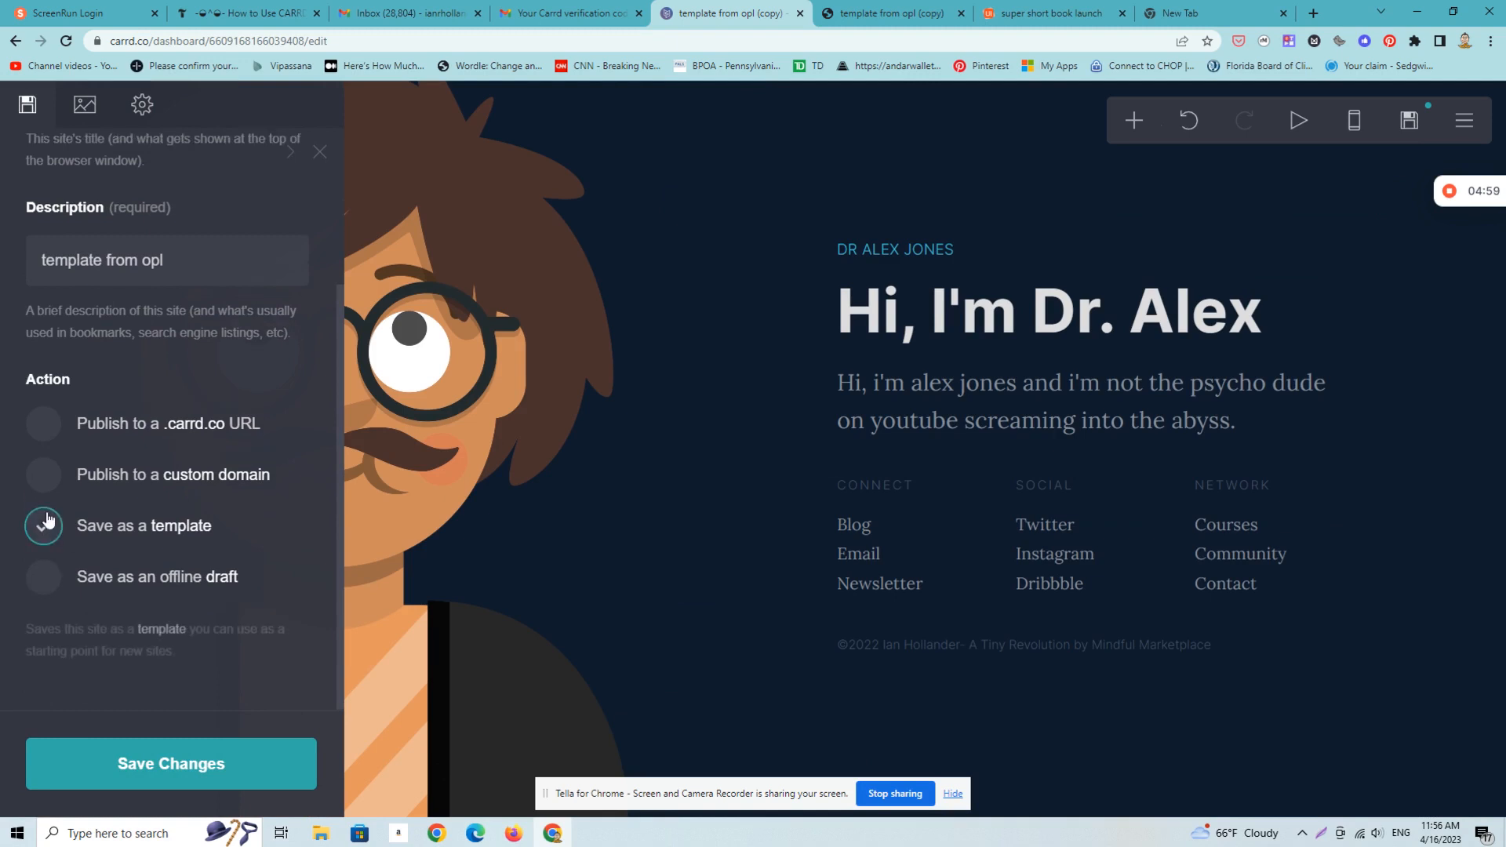
{"action": "left_click", "coordinate": [44, 428]}
{"action": "left_click", "coordinate": [123, 568]}
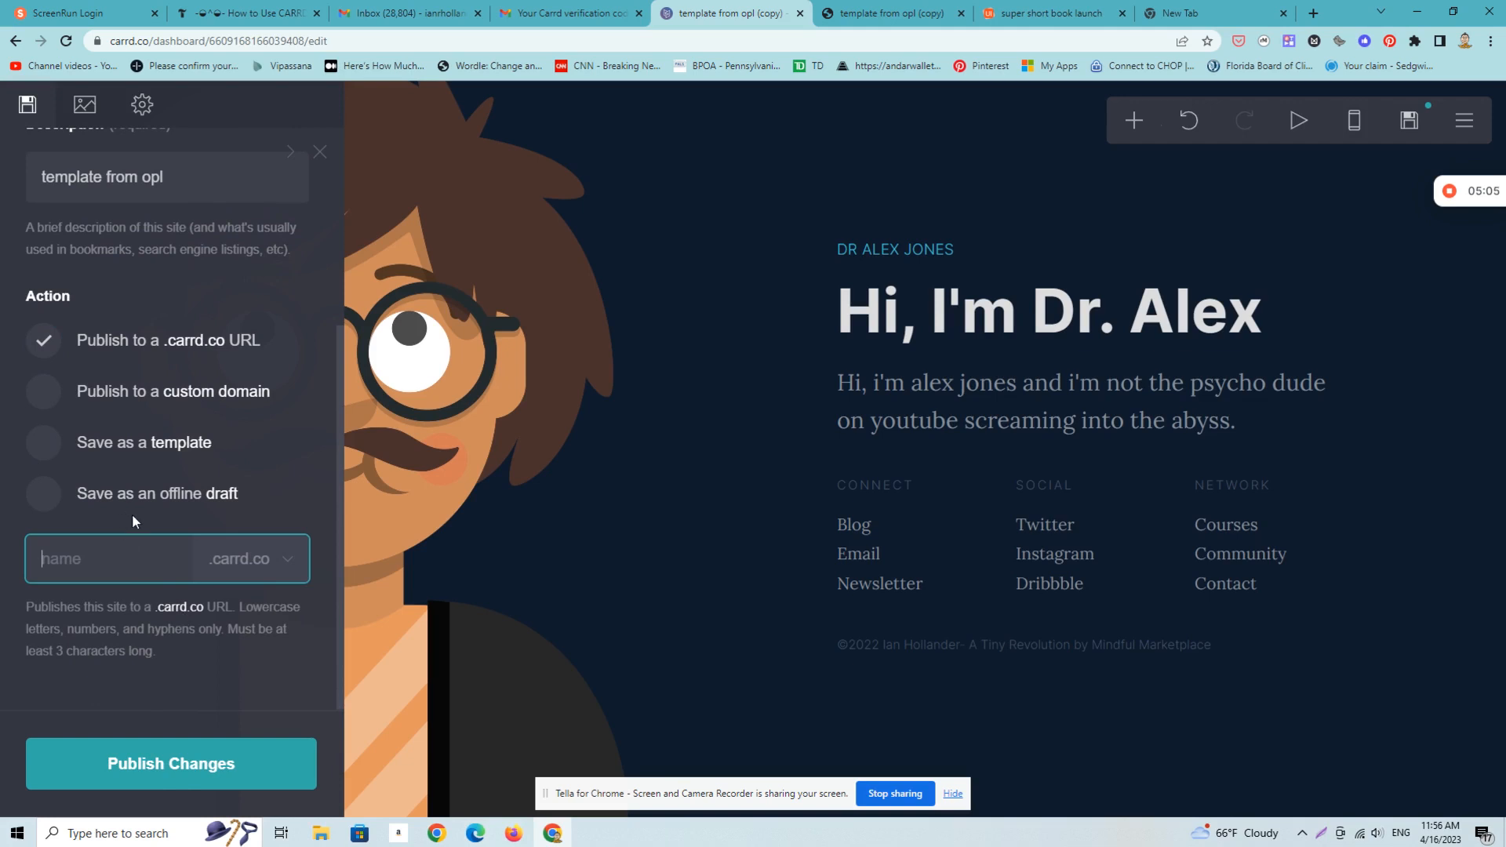
{"action": "type", "text": "nott"}
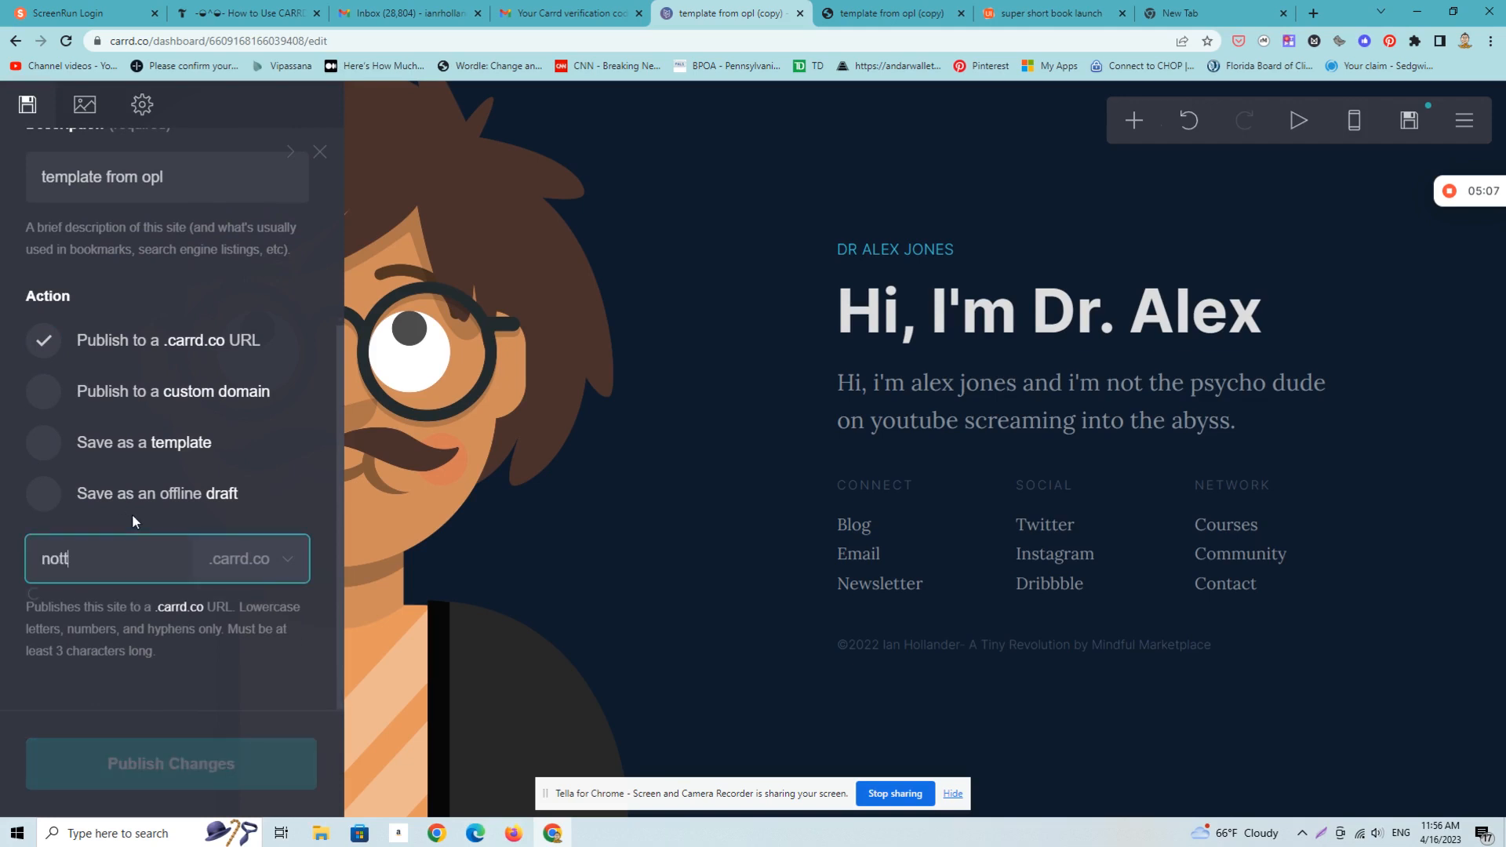
{"action": "type", "text": "hatalexjones"}
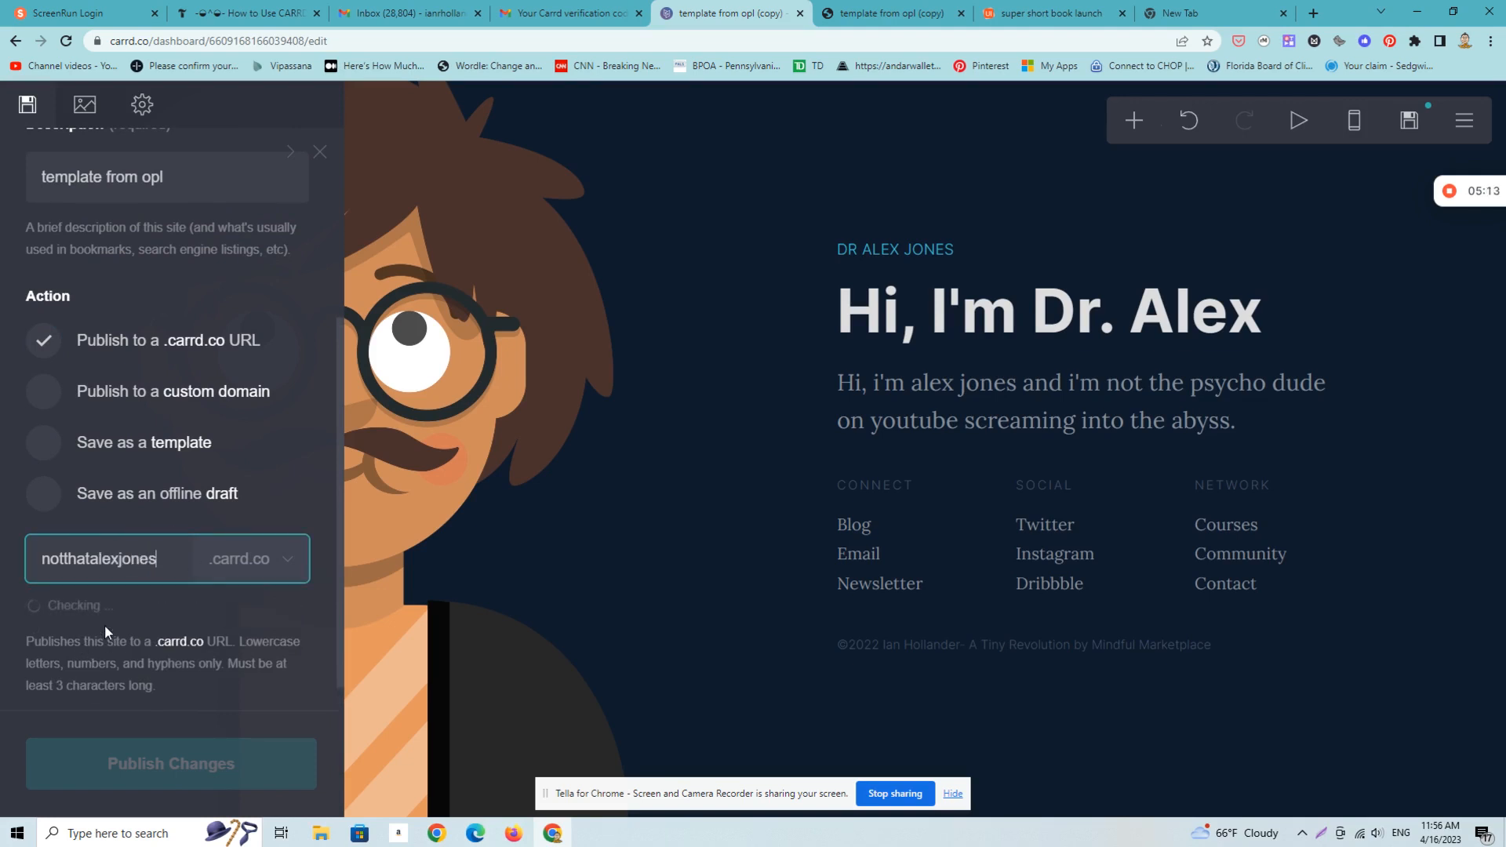
{"action": "left_click", "coordinate": [177, 764]}
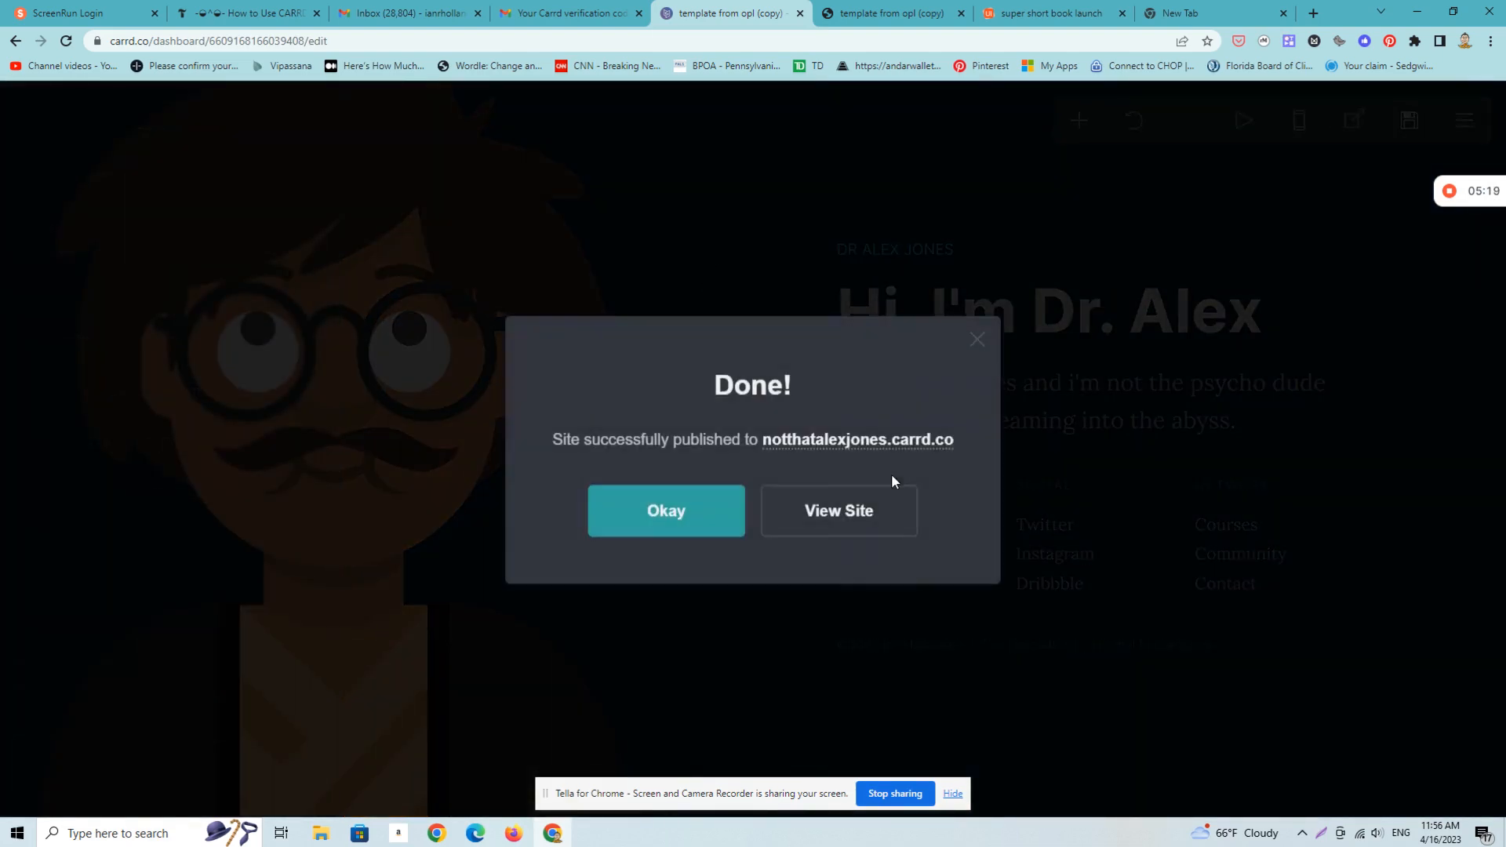
Compare the live published site with the theralist.carrd.co page and dismiss the publishing confirmation in the editor.
{"action": "left_click", "coordinate": [868, 516]}
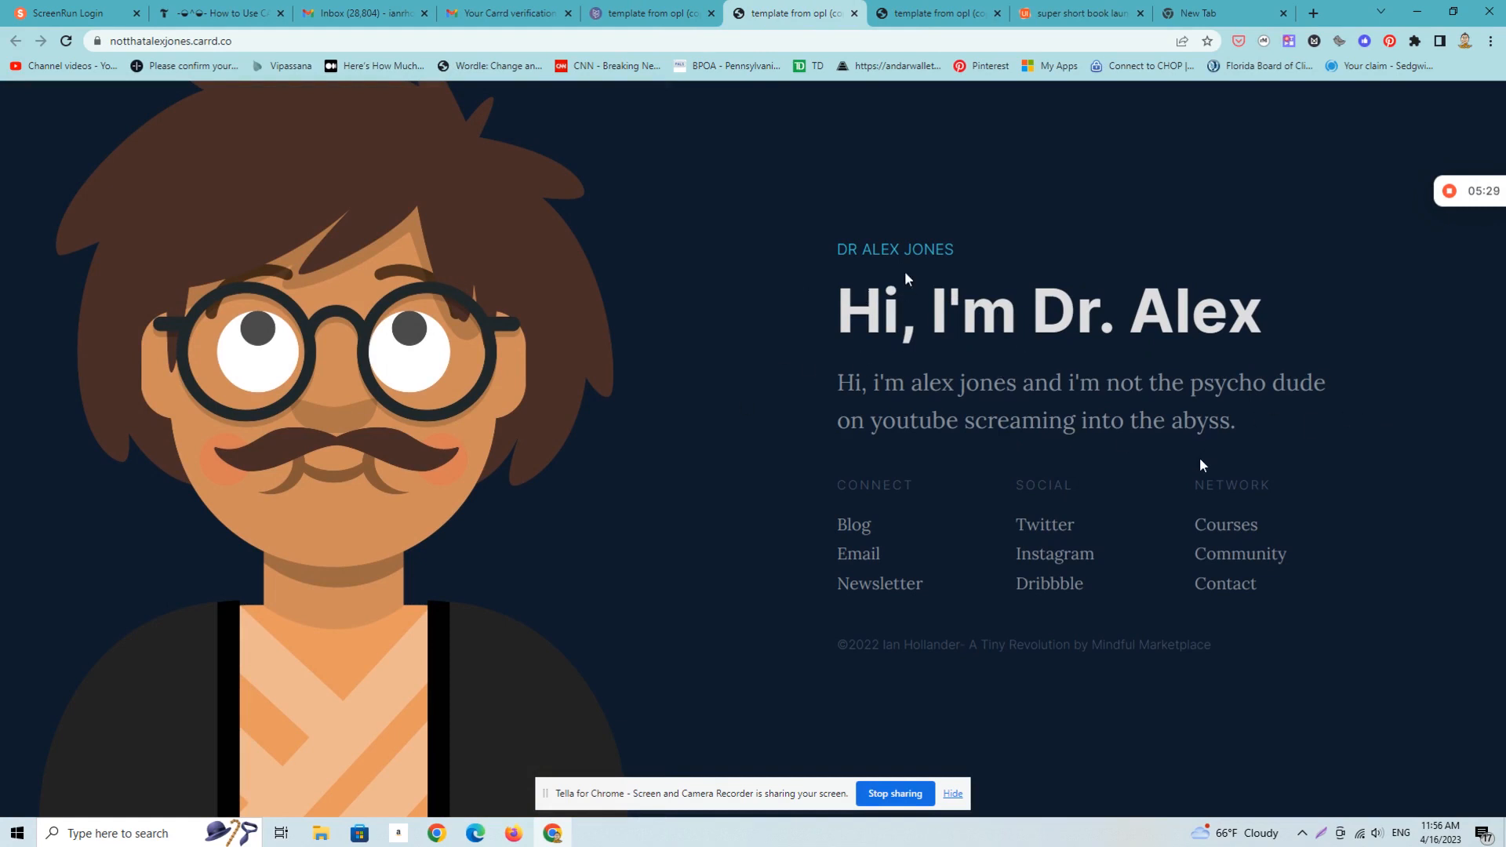
{"action": "left_click", "coordinate": [648, 13]}
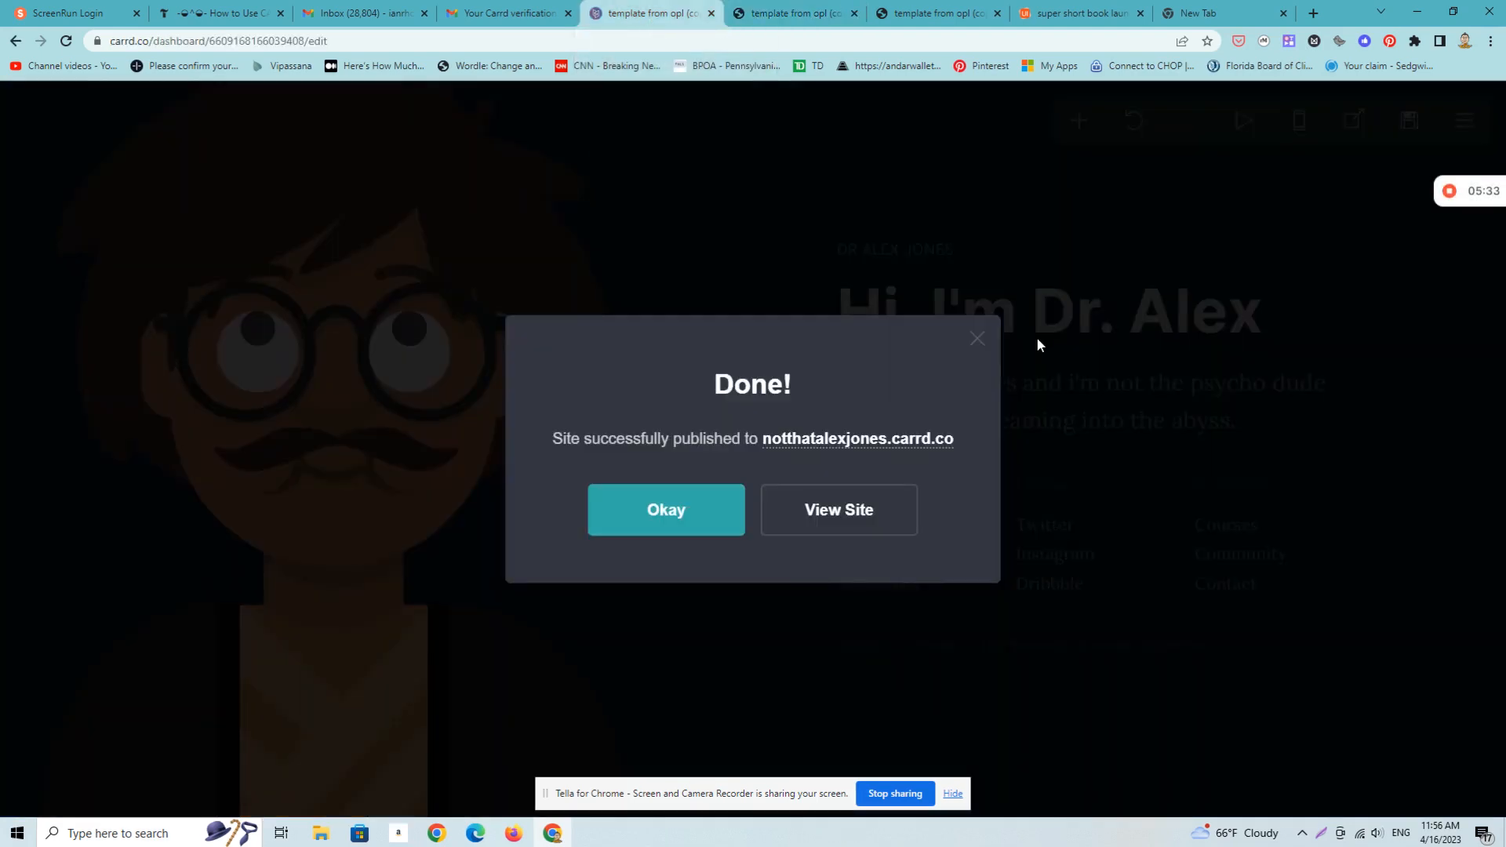
{"action": "left_click", "coordinate": [914, 17]}
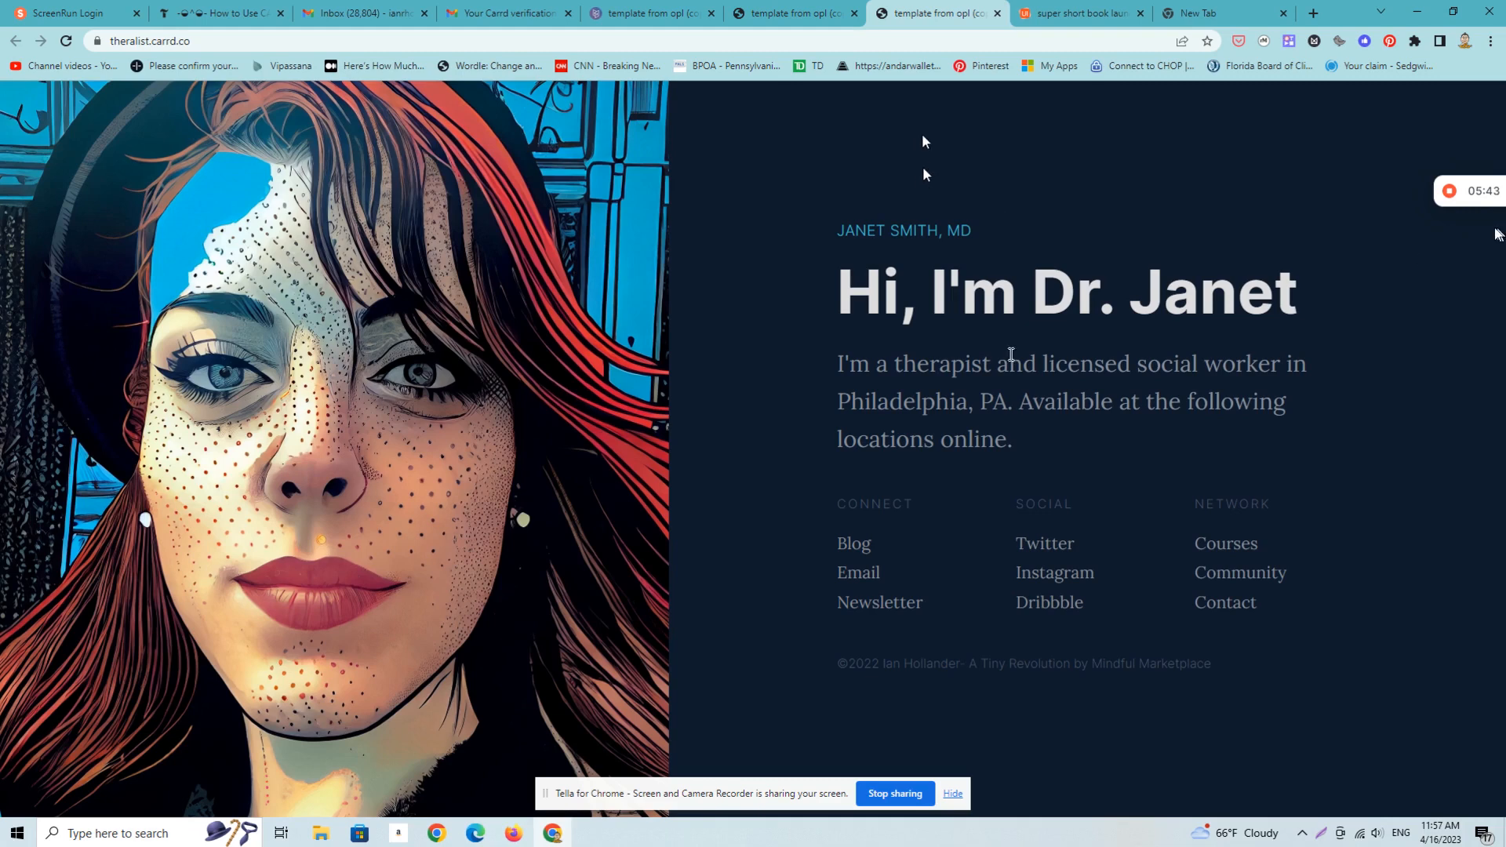
{"action": "left_click", "coordinate": [669, 18]}
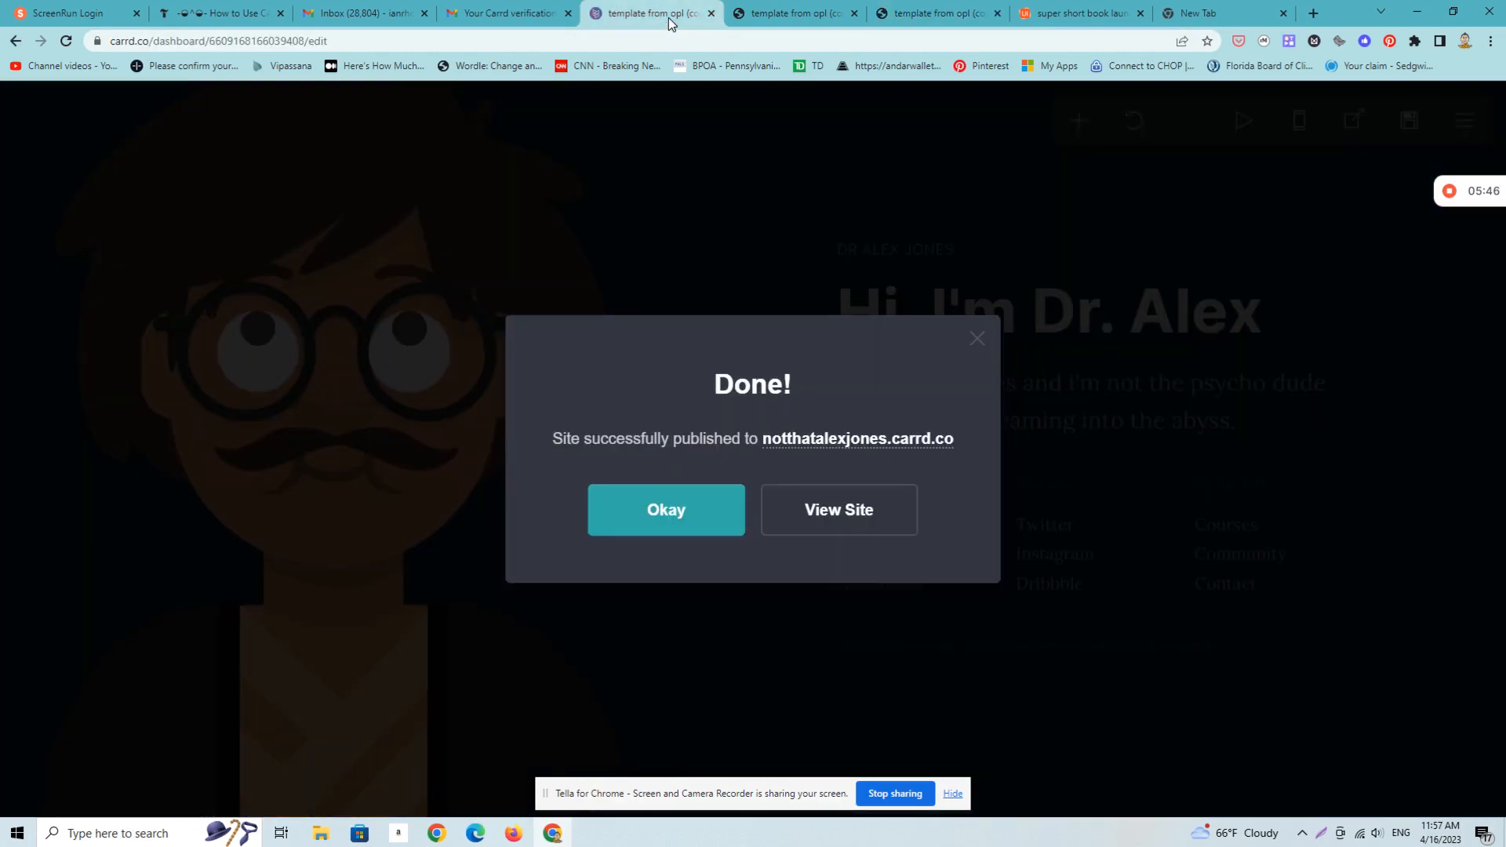
{"action": "left_click", "coordinate": [978, 338]}
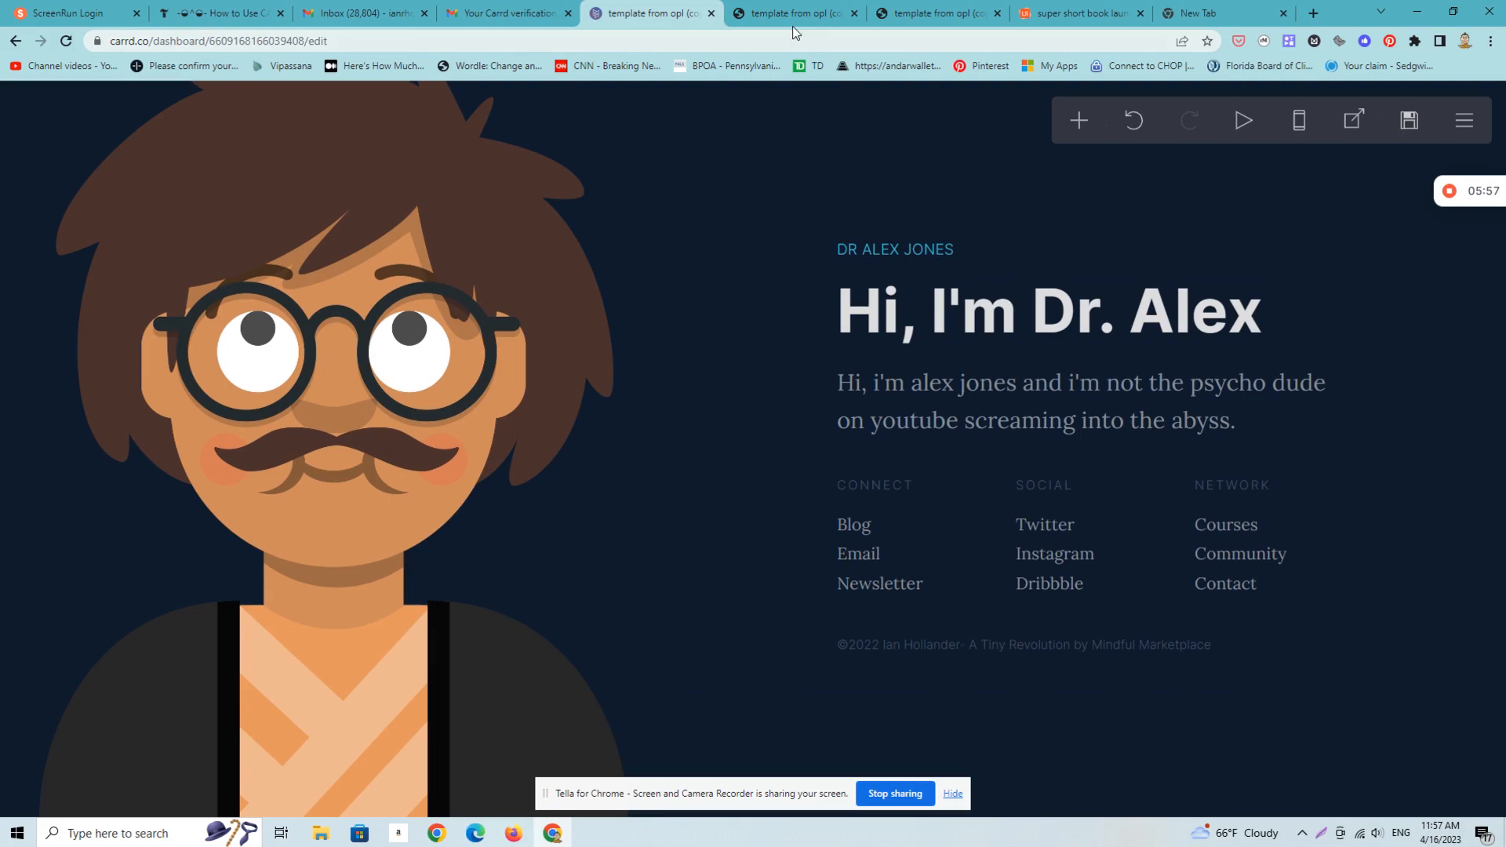
Close the theralist.carrd.co page and return to the site editor.
{"action": "left_click", "coordinate": [982, 13]}
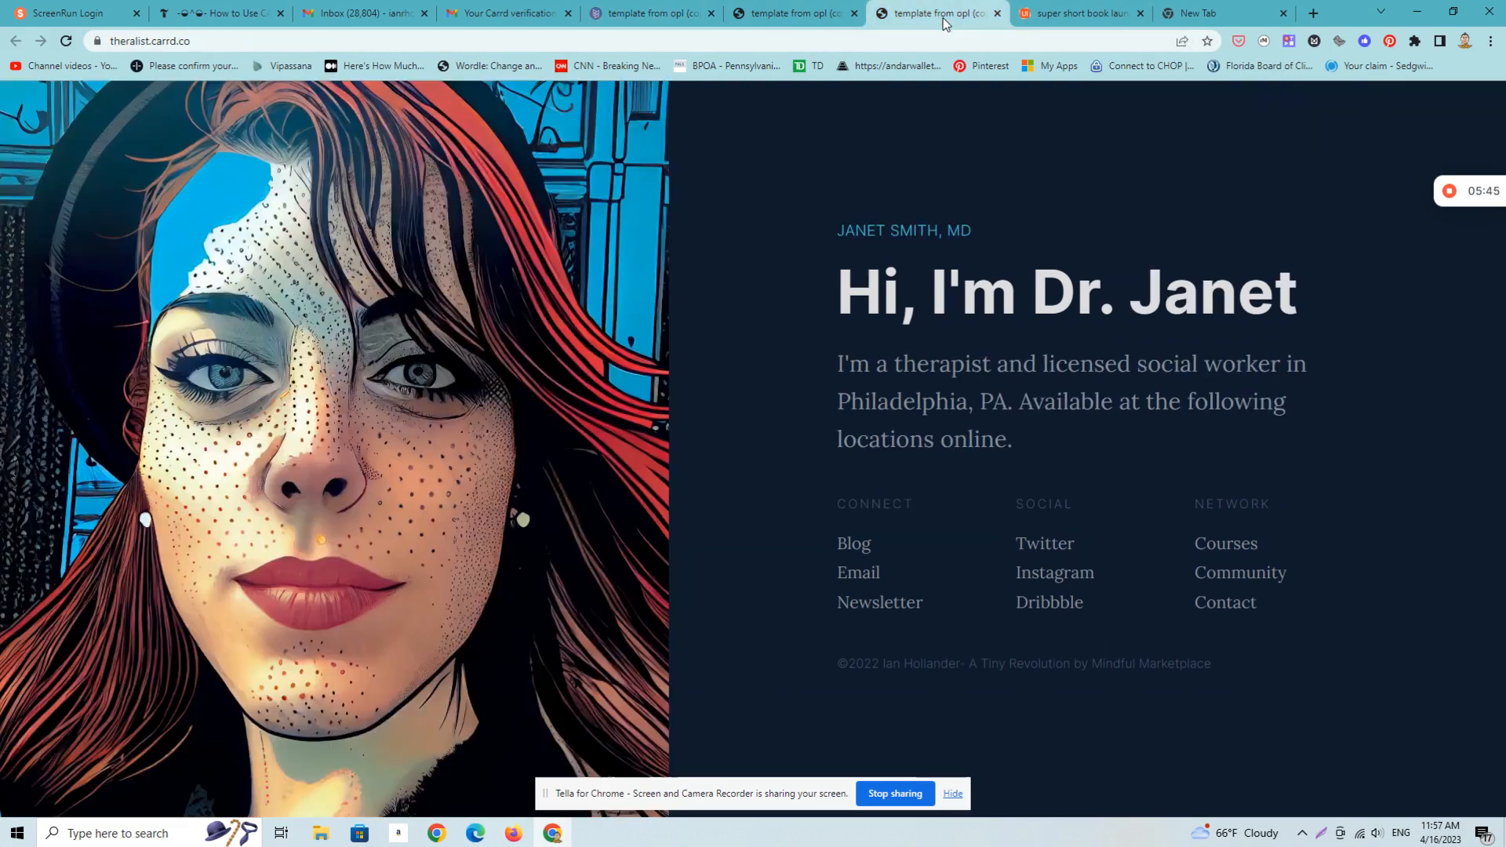
{"action": "left_click", "coordinate": [997, 13]}
{"action": "left_click", "coordinate": [635, 13]}
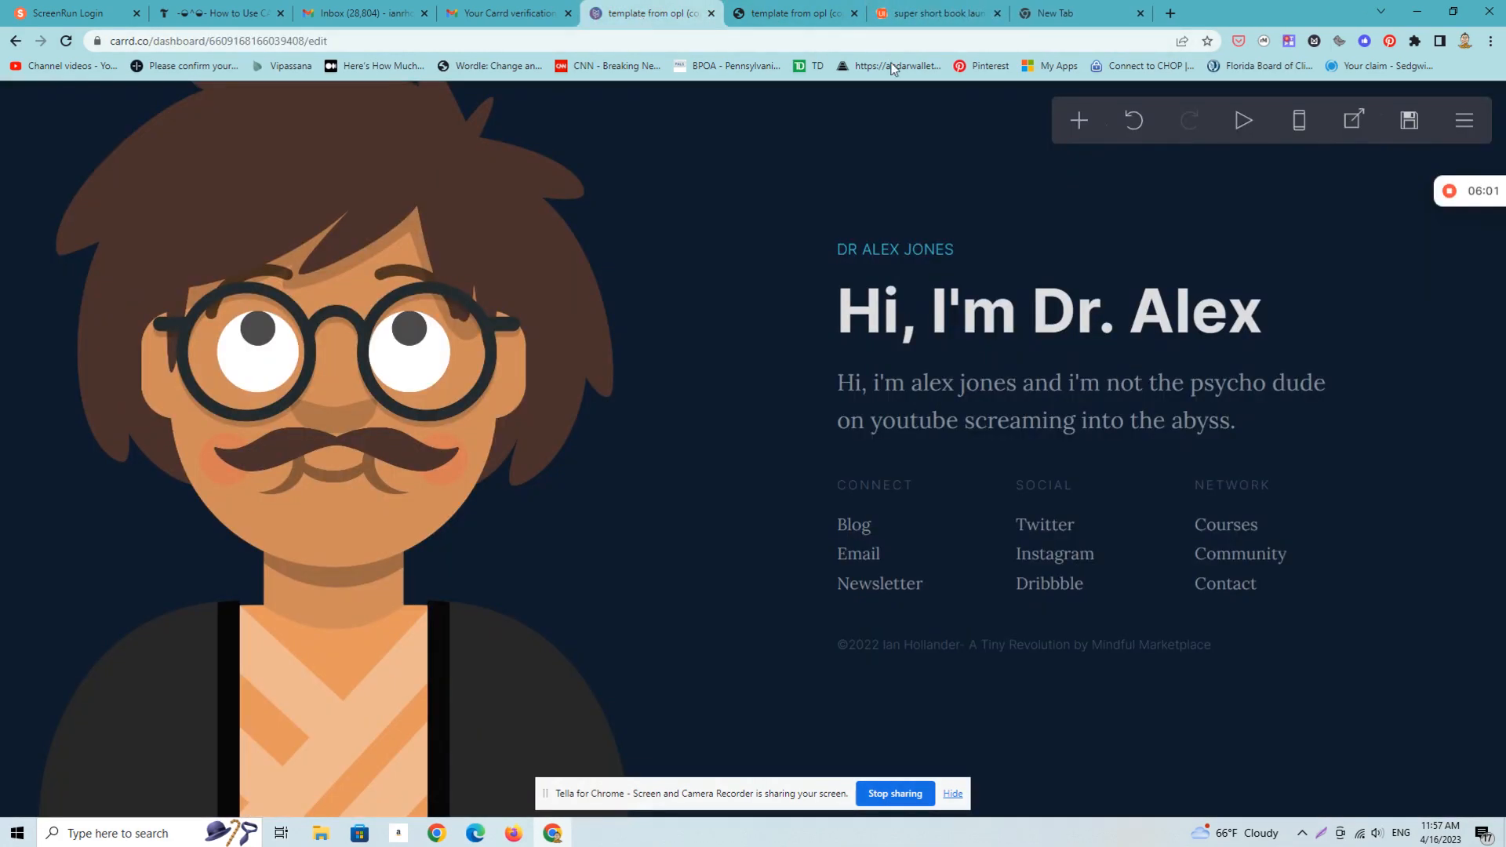
Return to the dashboard and look through the whole My Sites collection, ending back at the newest sites.
{"action": "left_click", "coordinate": [1480, 124]}
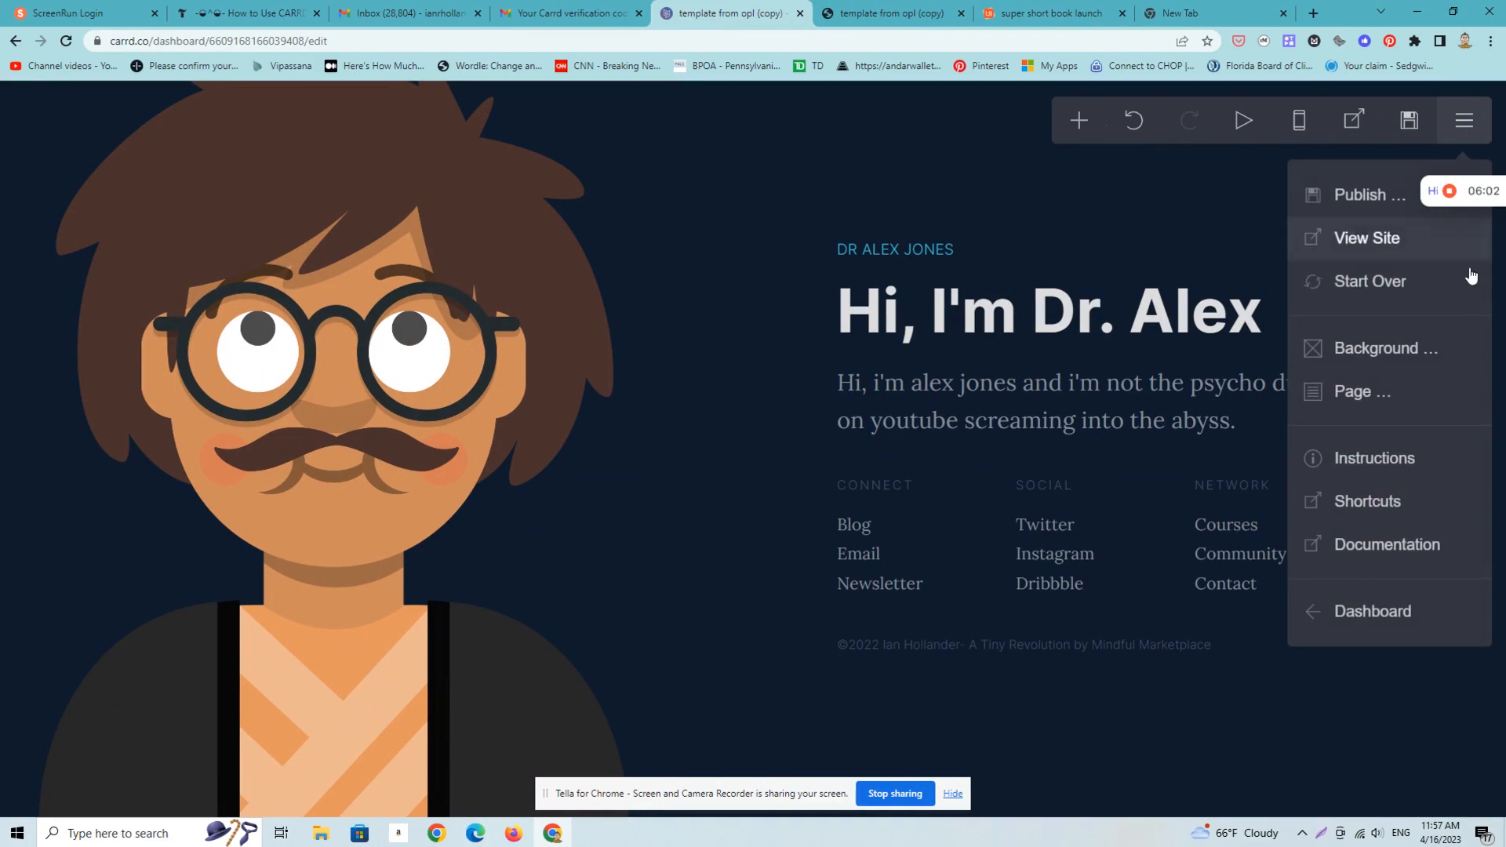
{"action": "left_click", "coordinate": [1416, 624]}
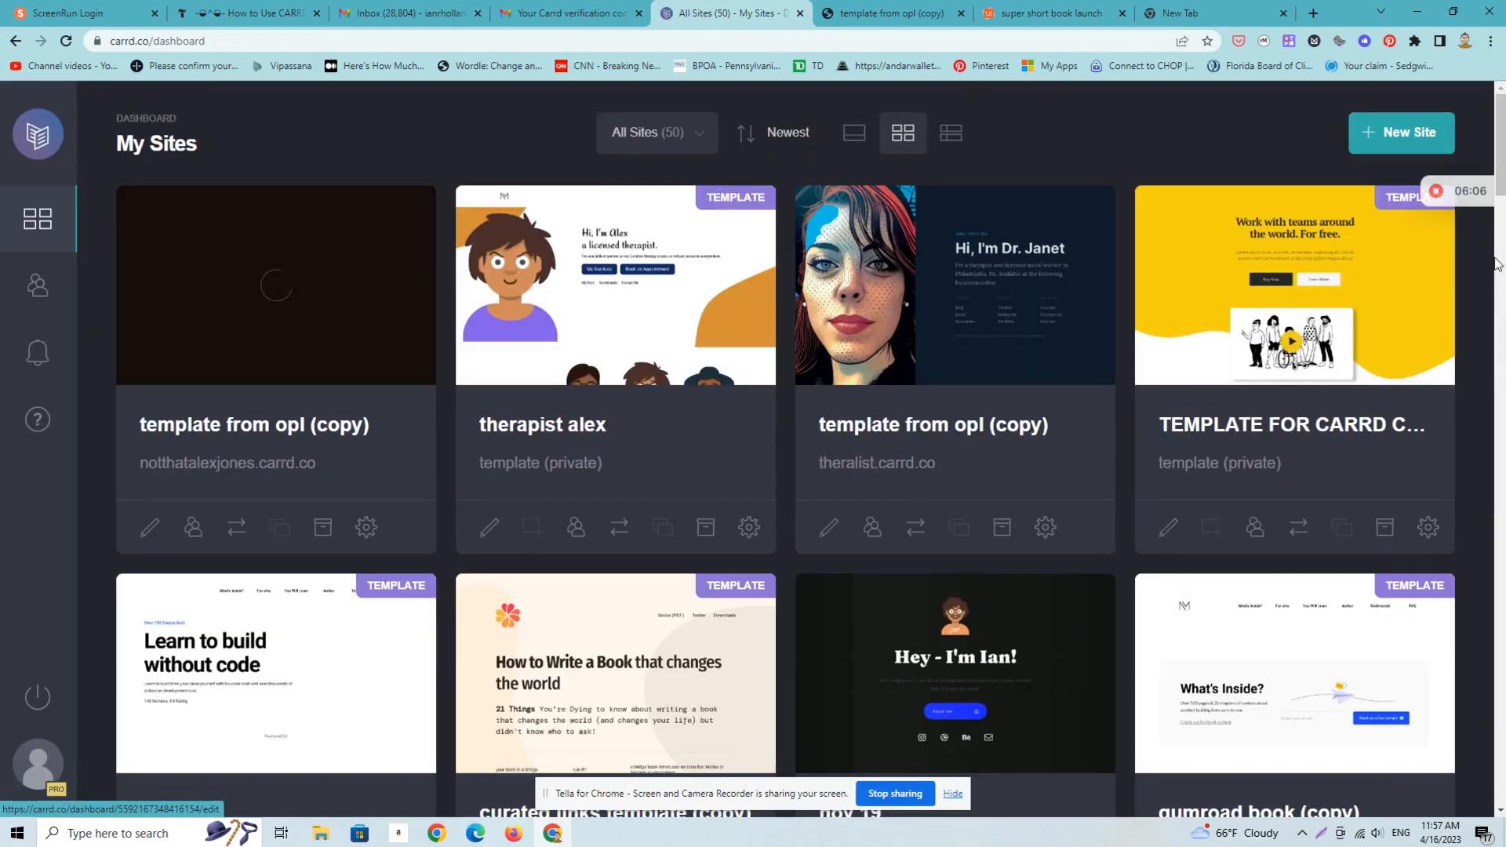
{"action": "left_click_drag", "start_coordinate": [1500, 187], "coordinate": [1500, 487]}
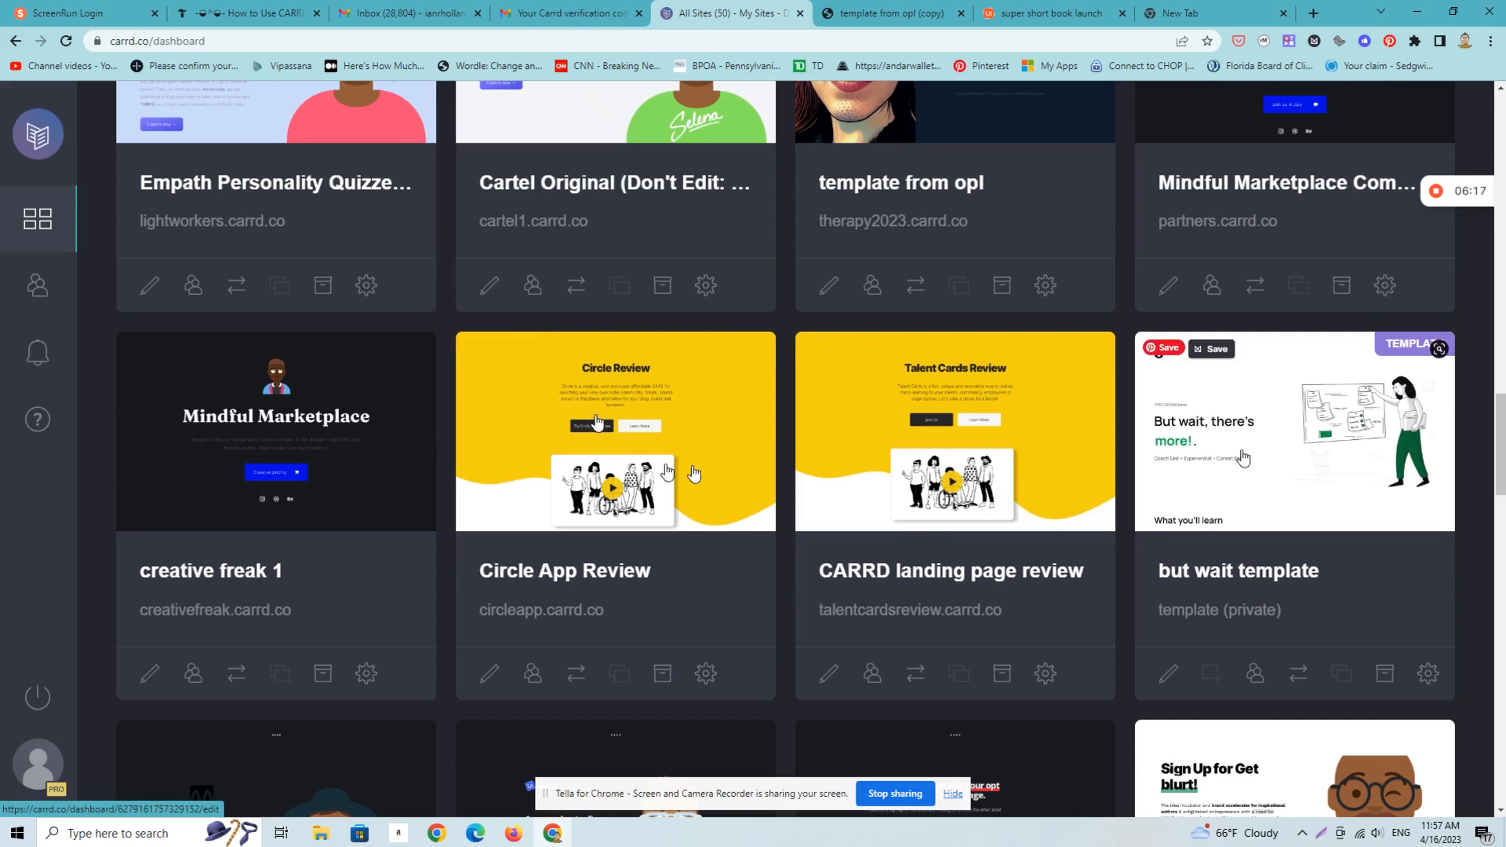
{"action": "left_click_drag", "start_coordinate": [1497, 454], "coordinate": [1466, 708]}
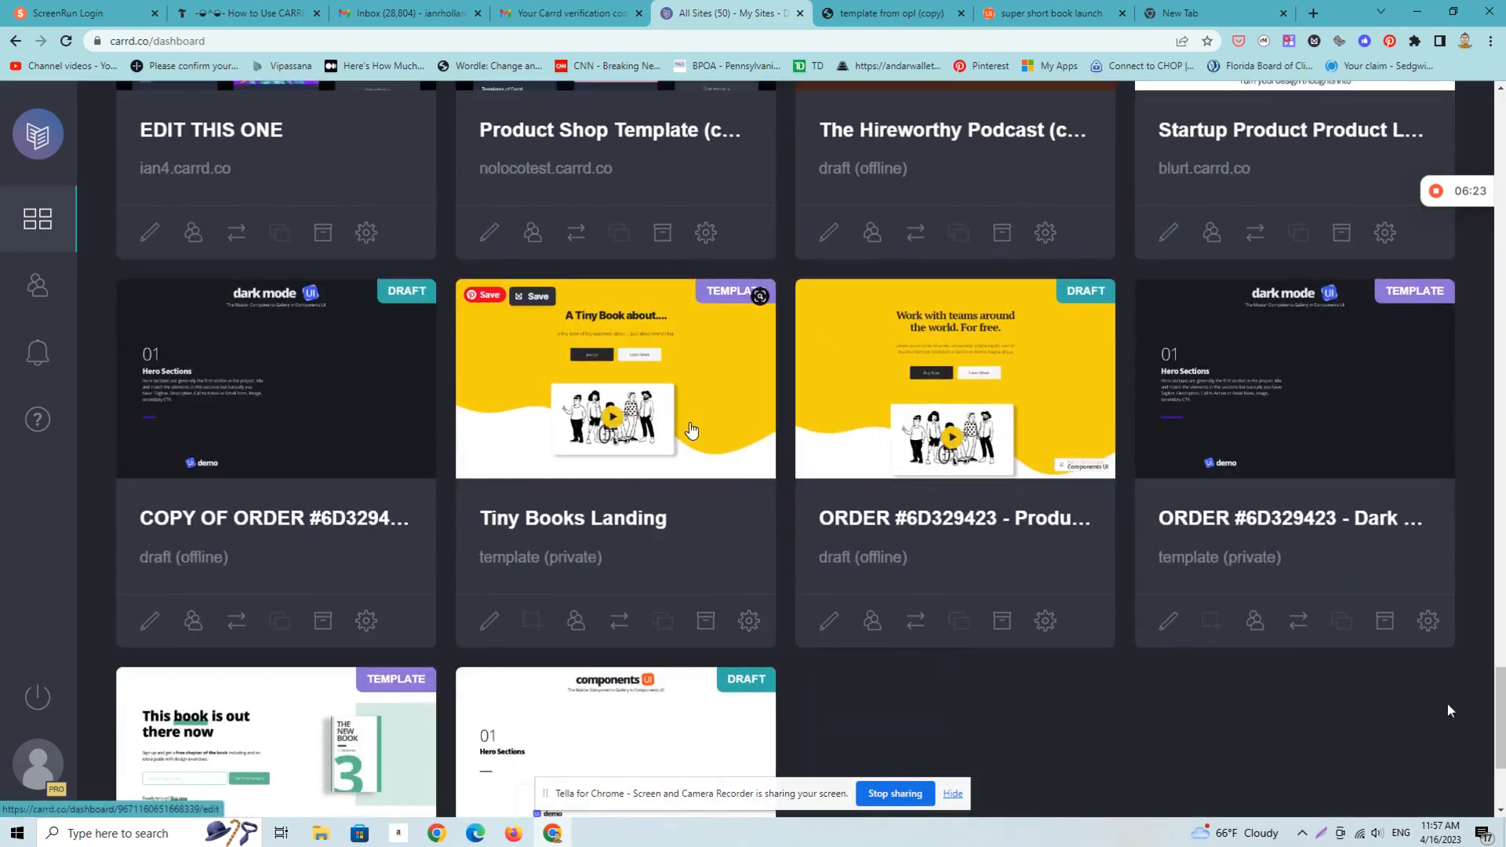
{"action": "left_click_drag", "start_coordinate": [1499, 739], "coordinate": [1393, 94]}
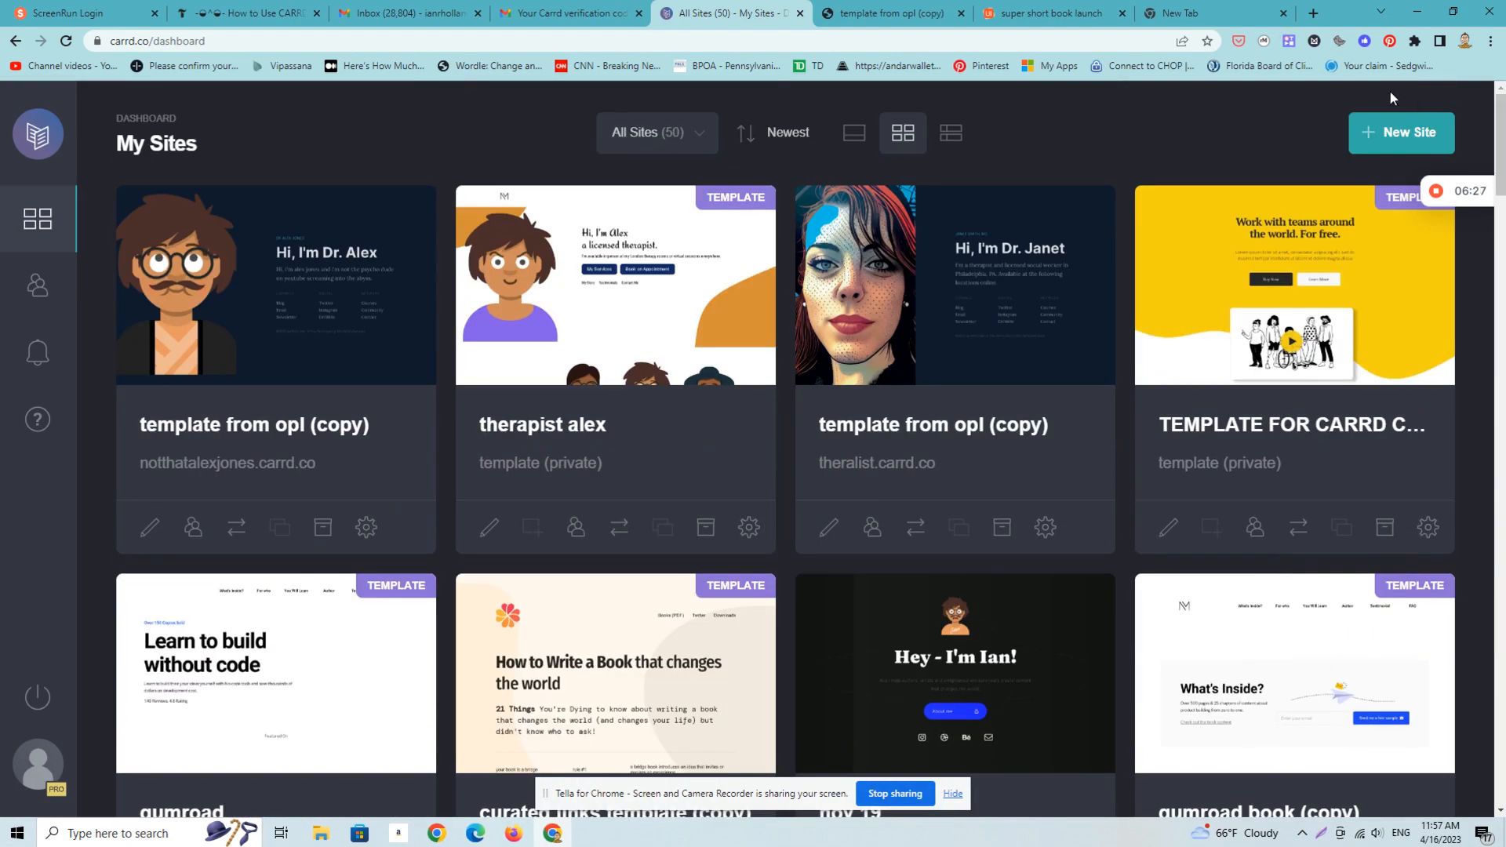